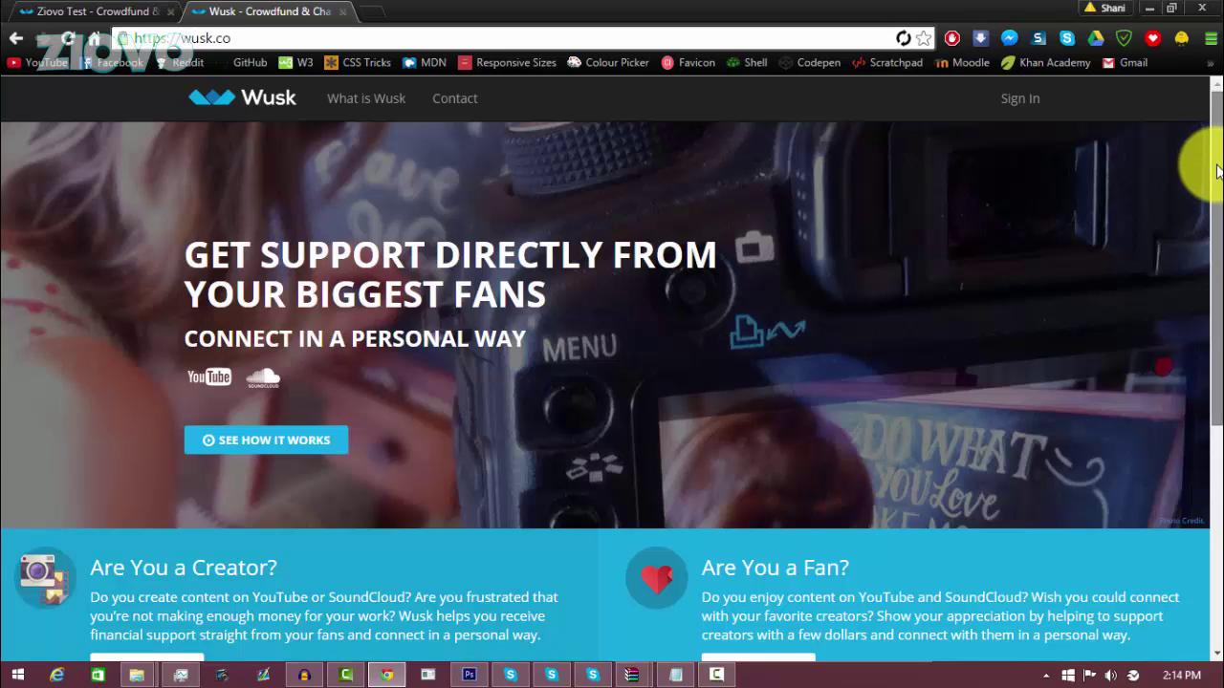
Step: Switch to the tab showing the 'Ziovo Test' demo fan page
mouse_move(1218, 172)
mouse_down()
mouse_move(1187, 395)
mouse_move(1217, 141)
mouse_up()
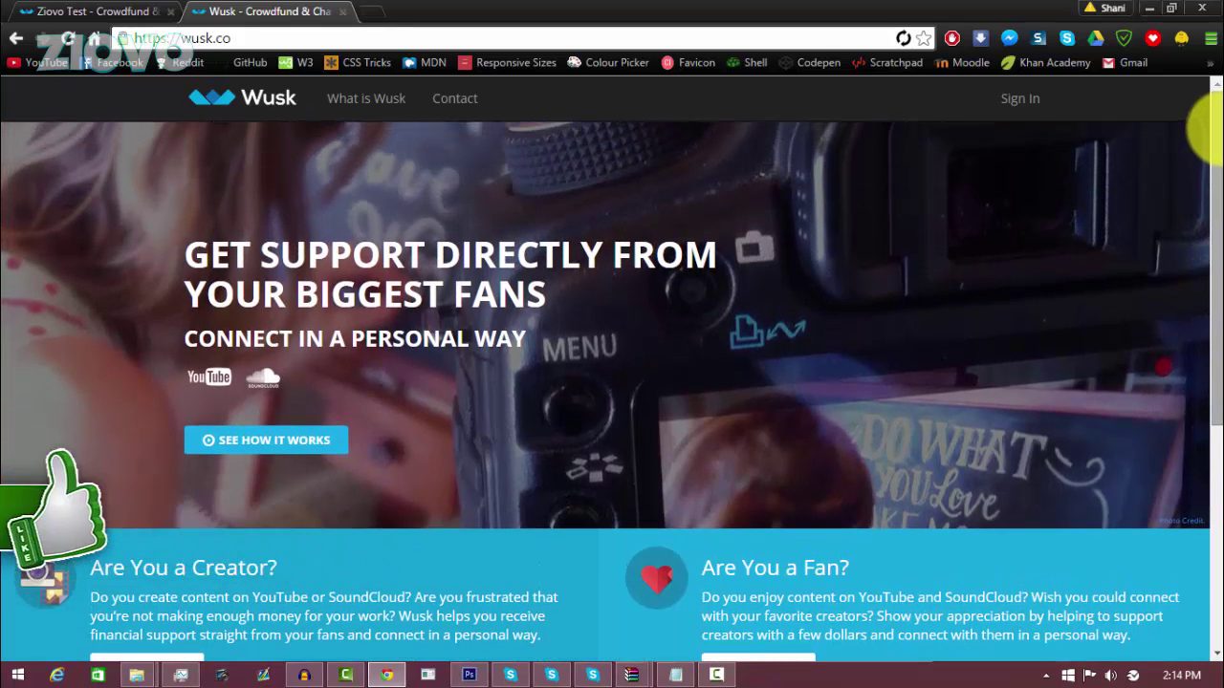
key(ctrl+Tab)
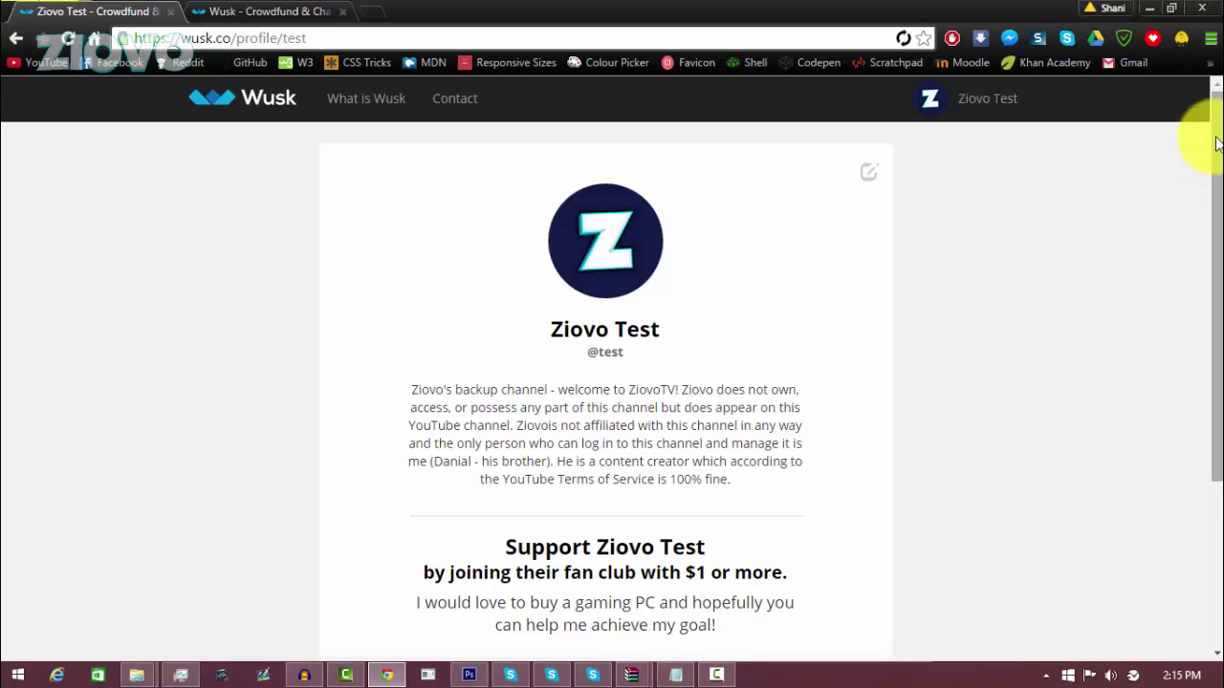
Step: Publish the 'Ziovo Test' demo fan page, then go back to the Wusk homepage tab
mouse_move(1216, 107)
mouse_down()
mouse_move(1210, 459)
mouse_move(1203, 205)
mouse_move(1218, 88)
mouse_up()
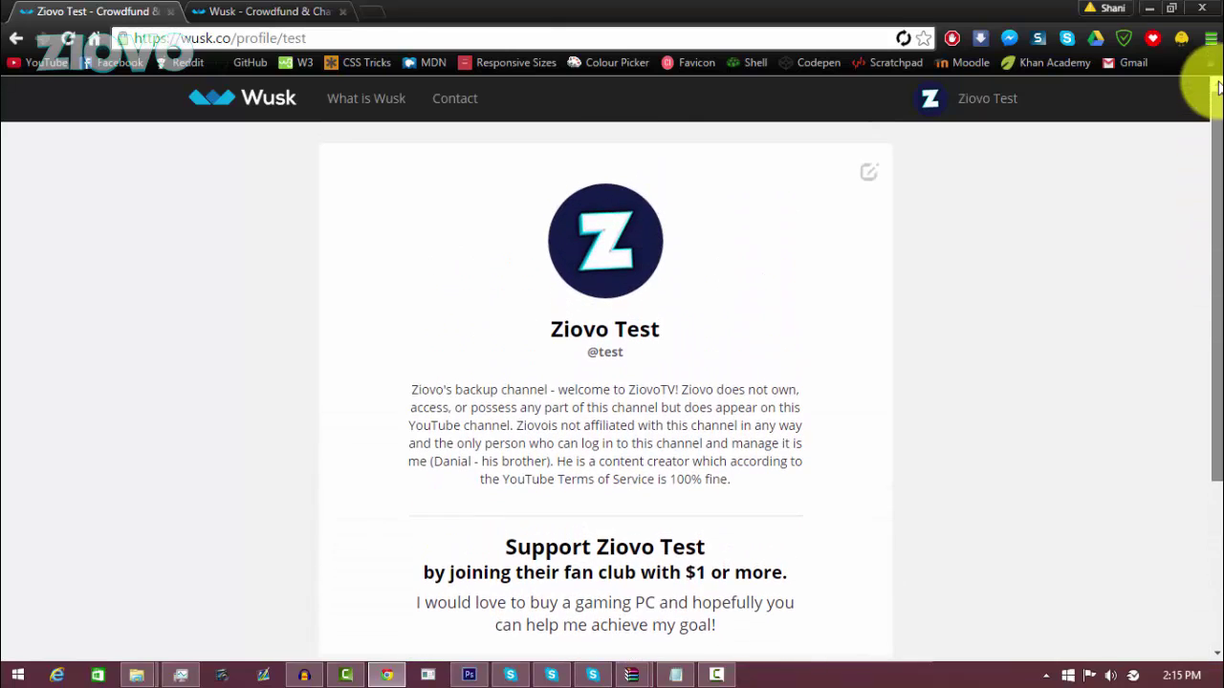
click(871, 174)
scroll(736, 465, down, 3)
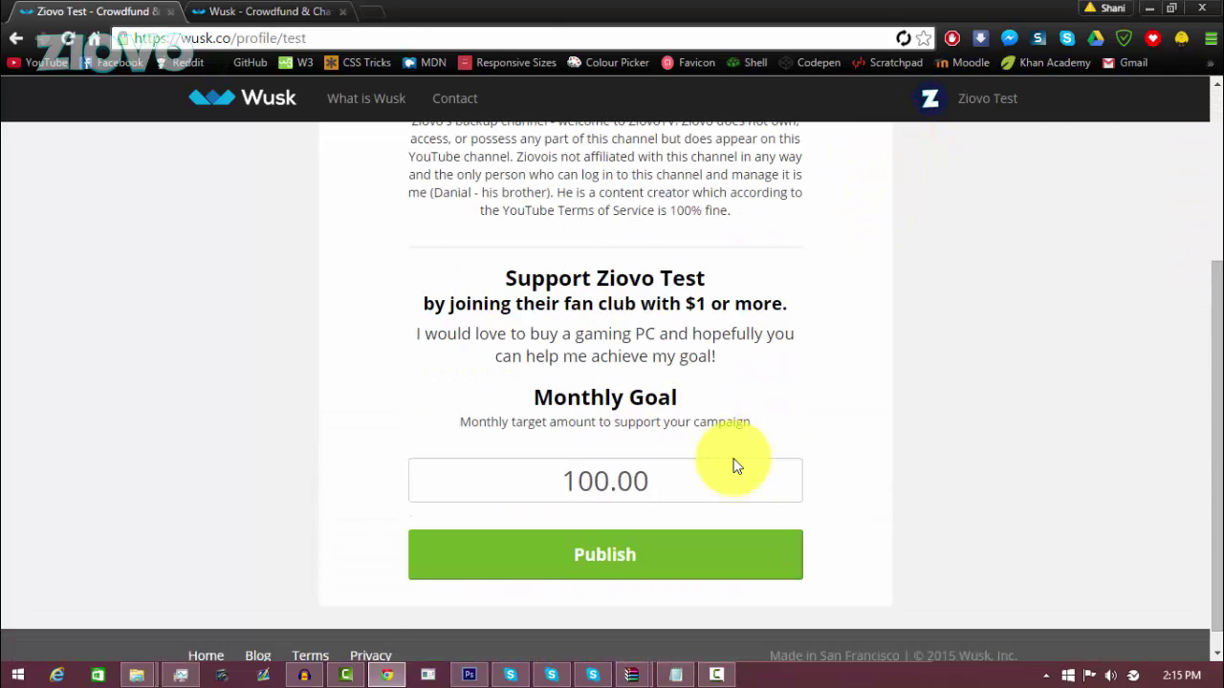
scroll(731, 465, down, 1)
click(716, 533)
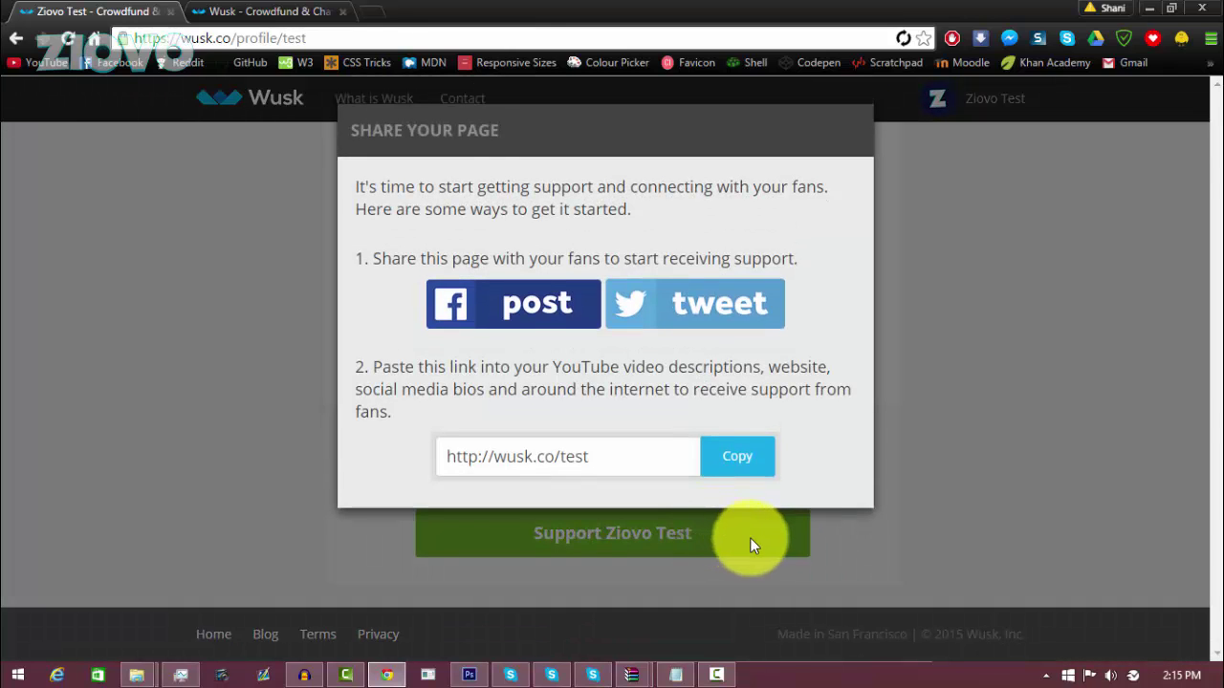
click(258, 12)
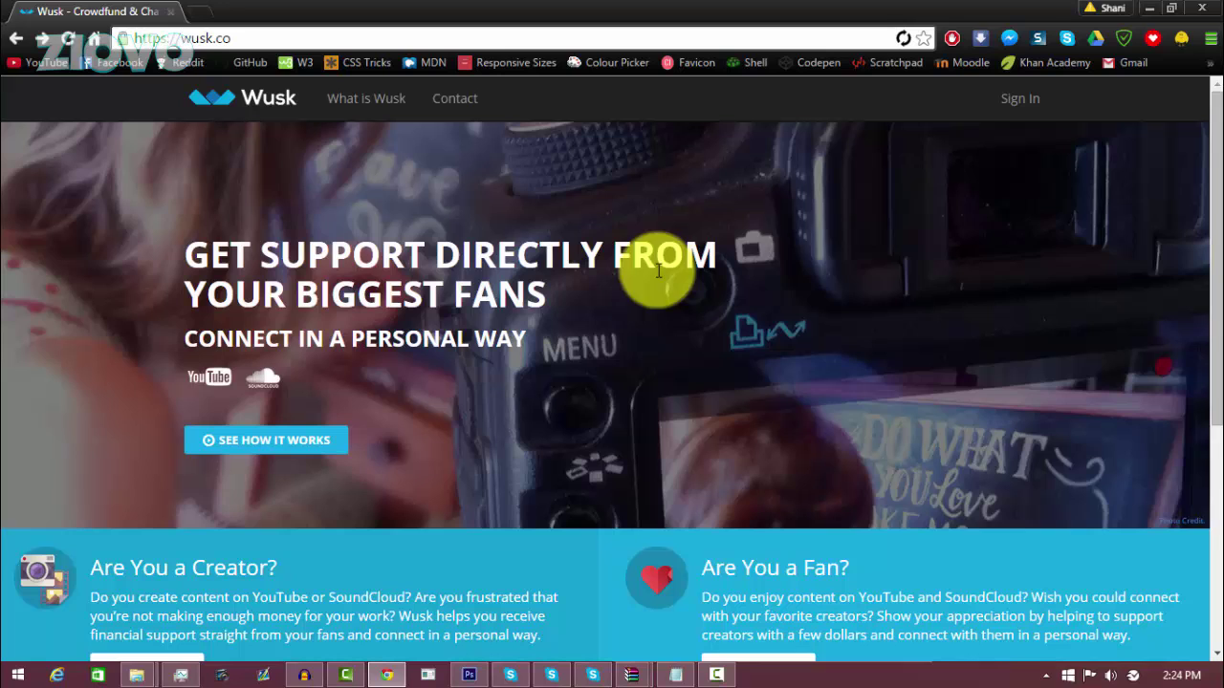
Step: Go from the creator information page to the Join Wusk sign-up form
drag(1207, 199, 1205, 277)
click(183, 529)
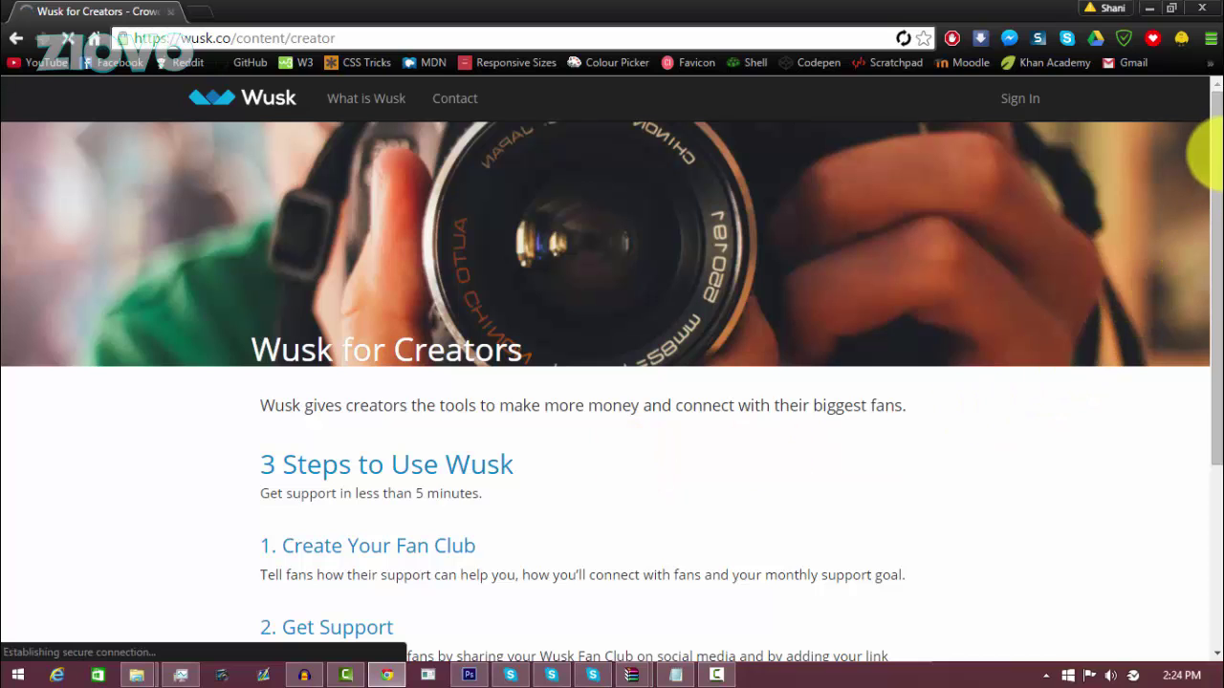
scroll(1202, 240, down, 3)
click(849, 557)
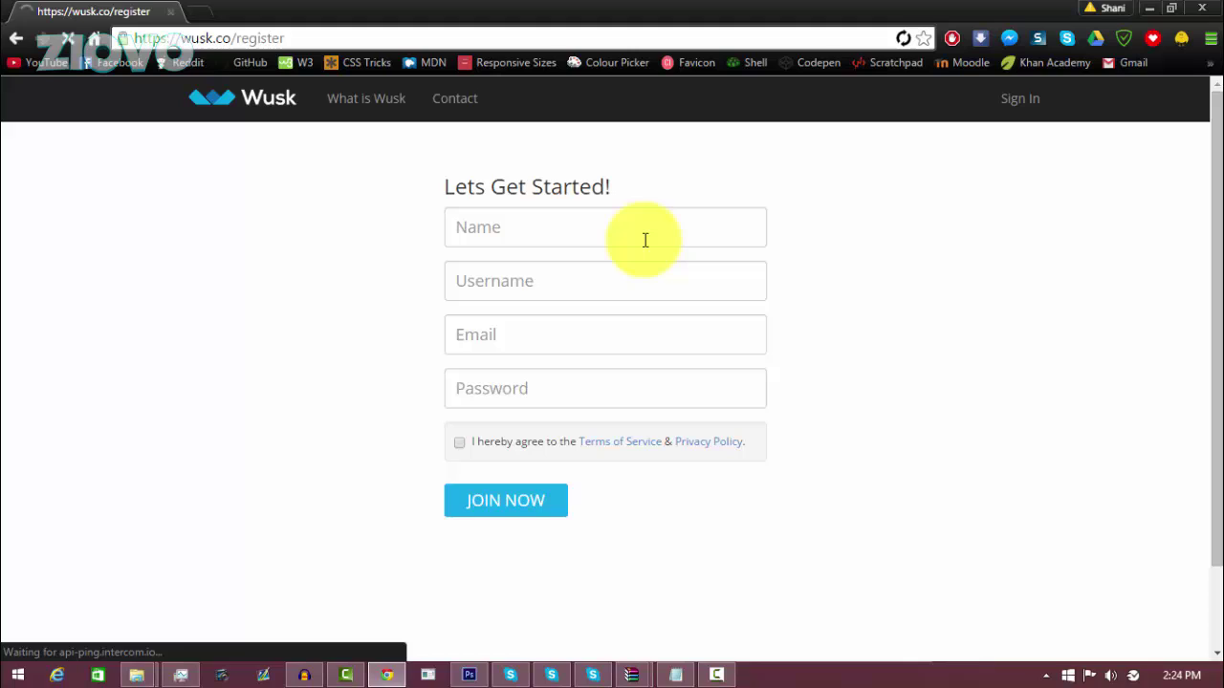
Step: Fill in name, username, email and password, accept the terms, and submit the sign-up
click(645, 240)
text(S)
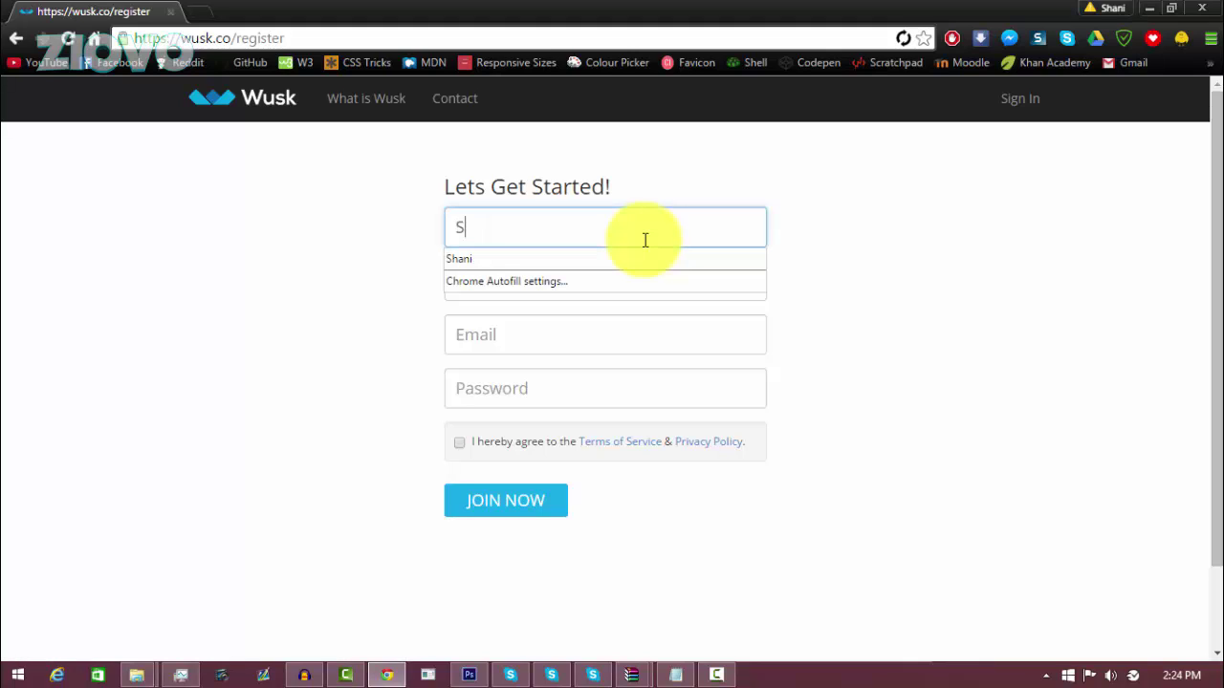
text(hani)
key(Tab)
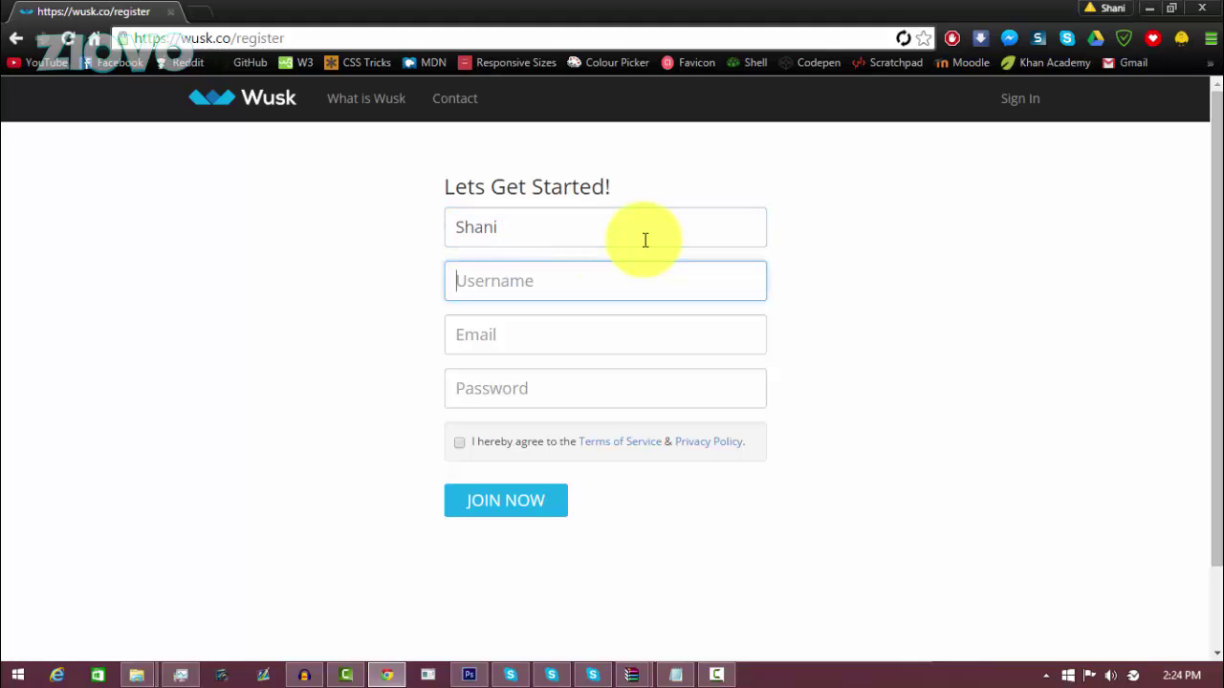
click(645, 240)
key(Tab)
text(Ziovo)
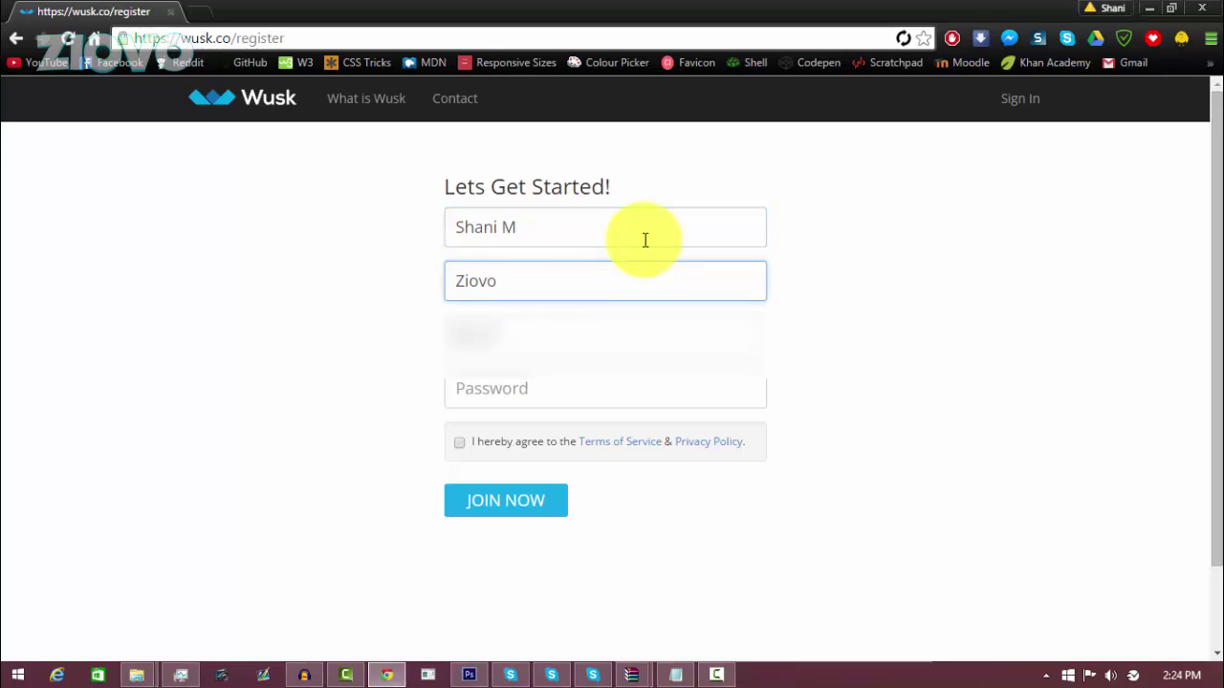
key(Tab)
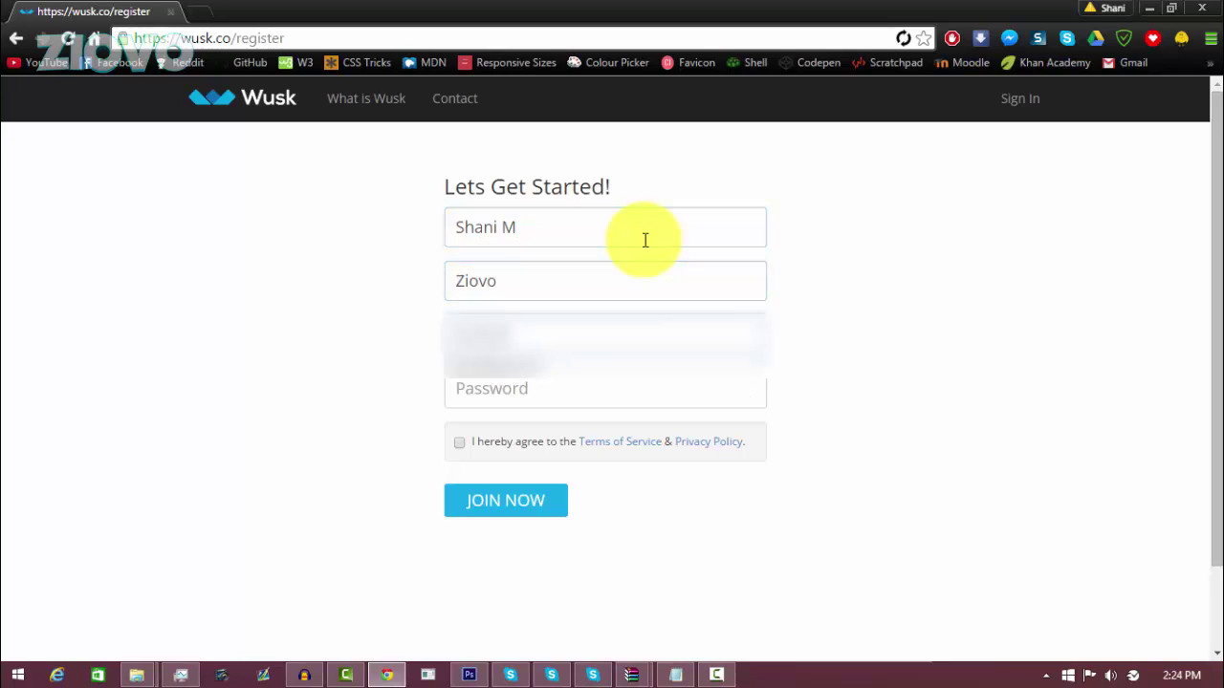
key(Tab)
text(••••••••)
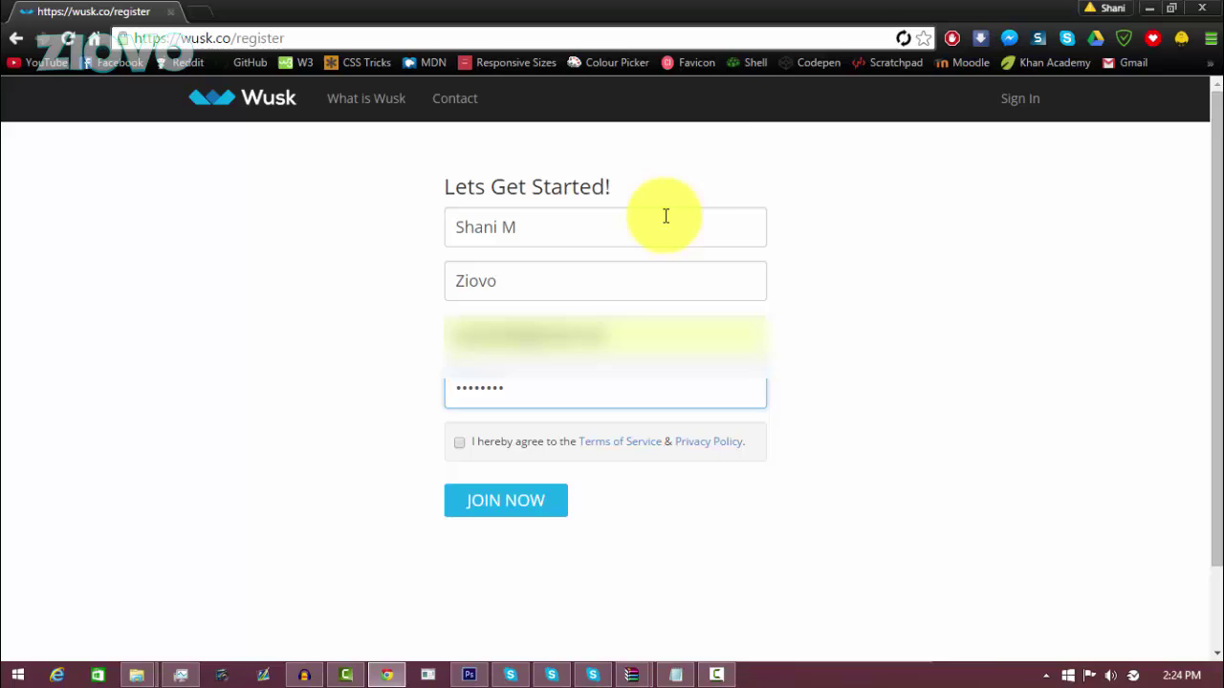
click(458, 442)
click(487, 507)
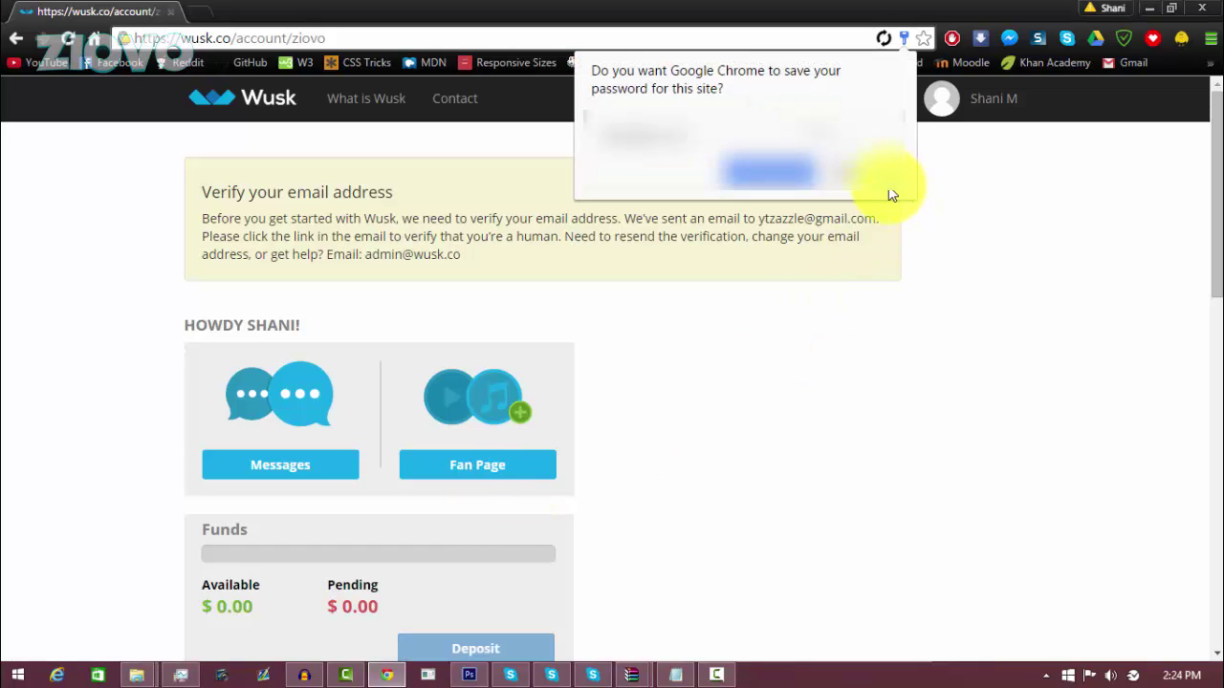
Step: Decline saving the password and open the new account's fan page from the dashboard
click(866, 190)
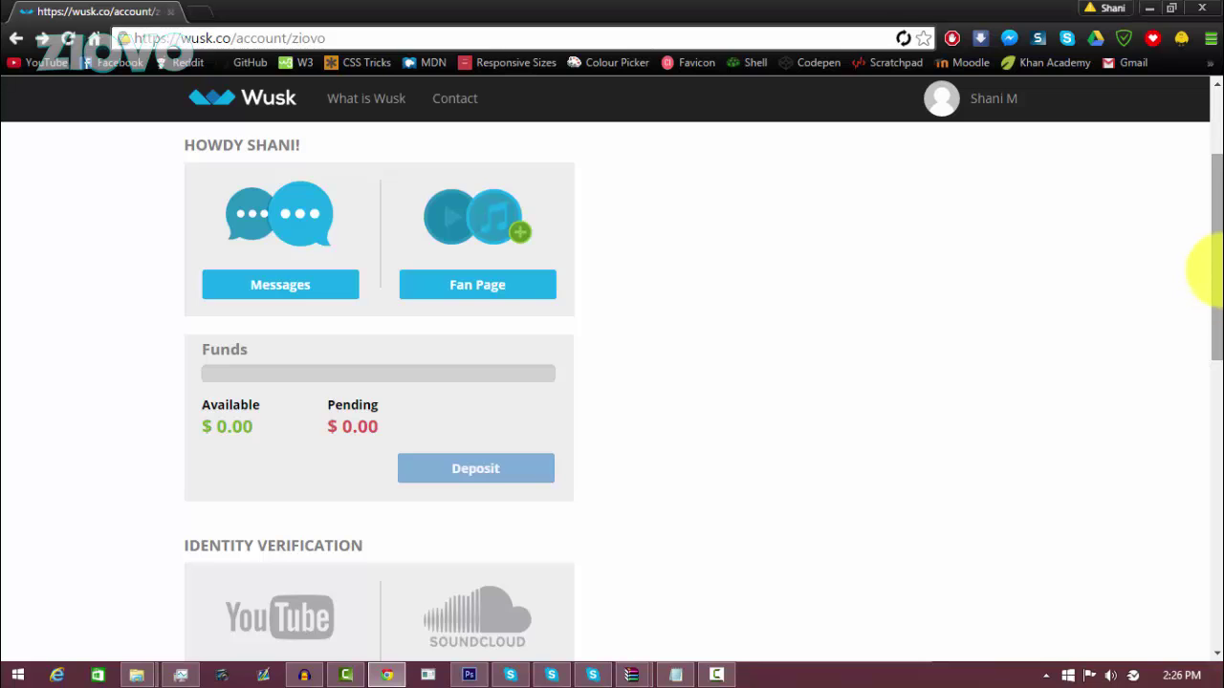
mouse_move(1210, 251)
mouse_down()
mouse_move(1210, 238)
mouse_move(1210, 510)
mouse_move(1210, 229)
mouse_up()
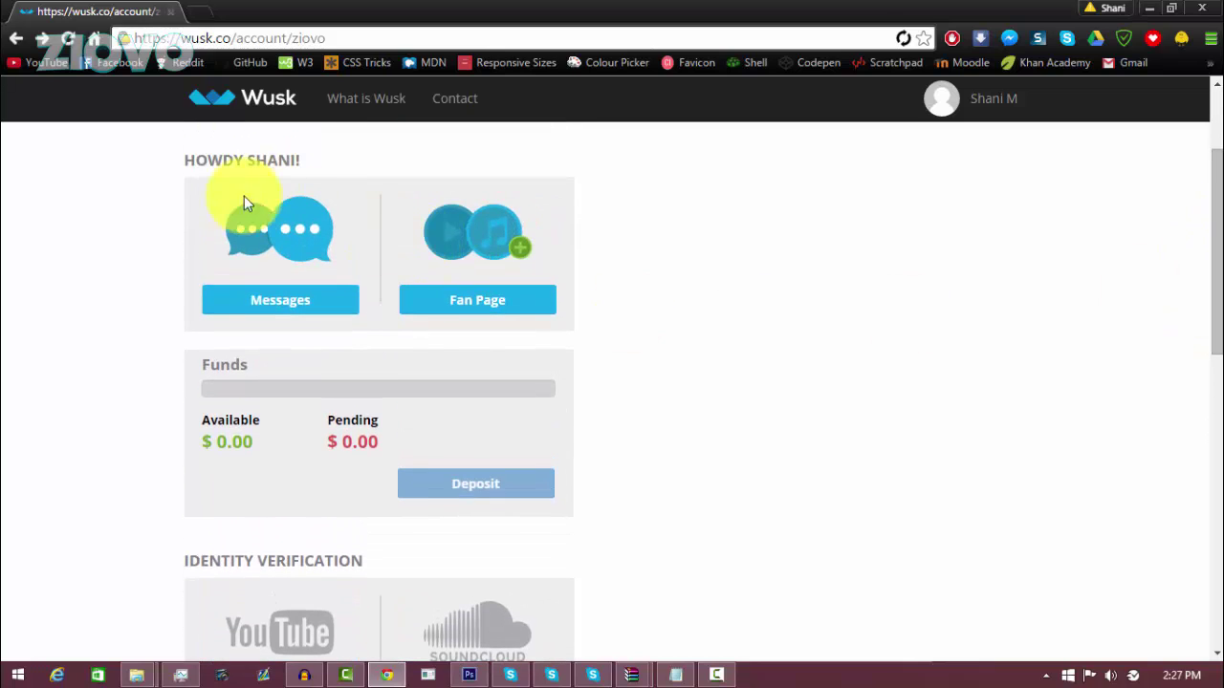
click(461, 301)
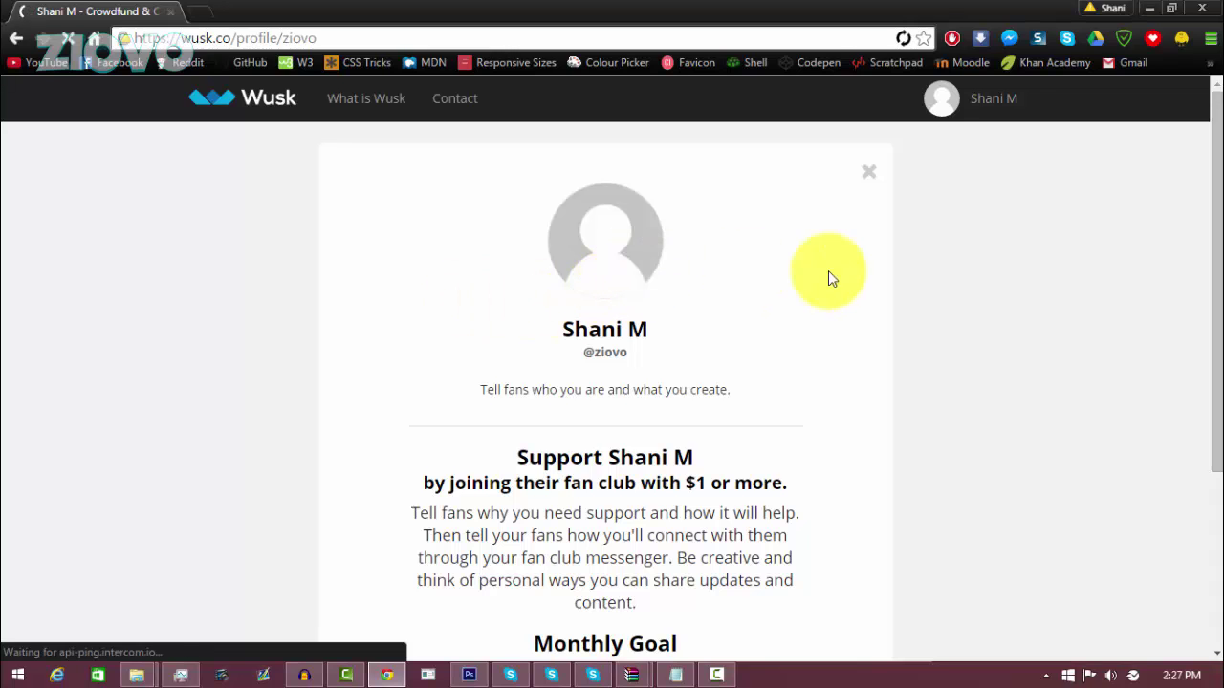
Step: Put the new fan page back into edit mode and select the Monthly Goal field
drag(1213, 205, 915, 248)
click(870, 146)
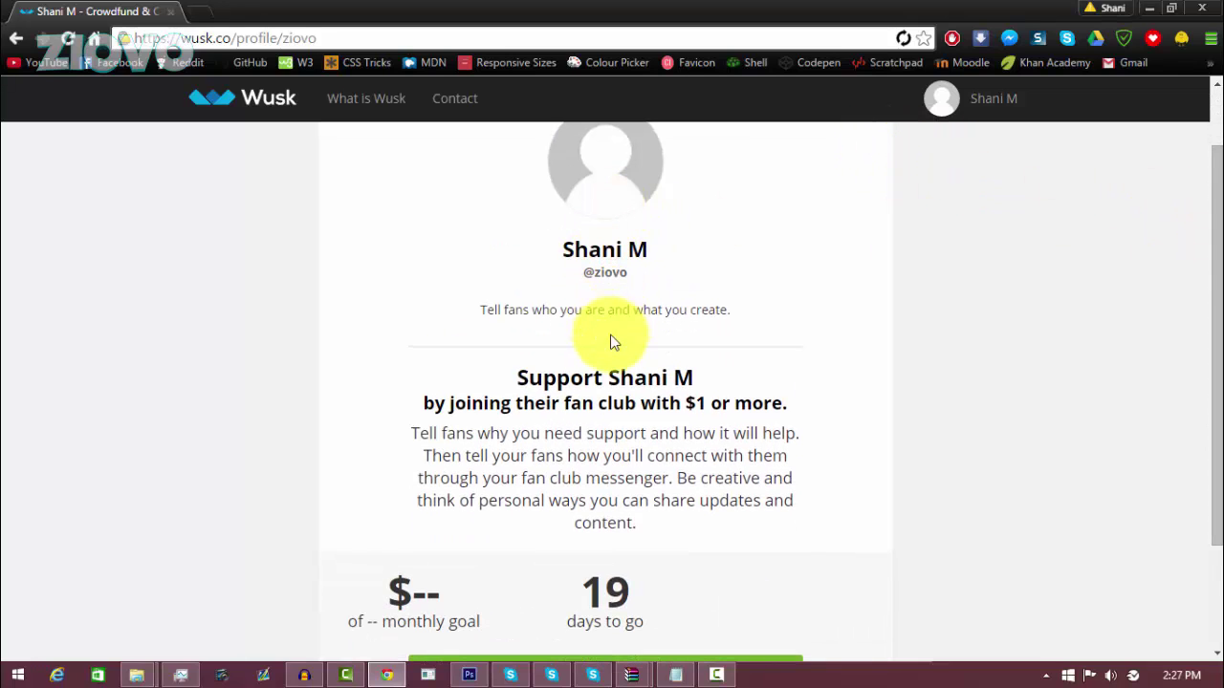
scroll(603, 471, down, 3)
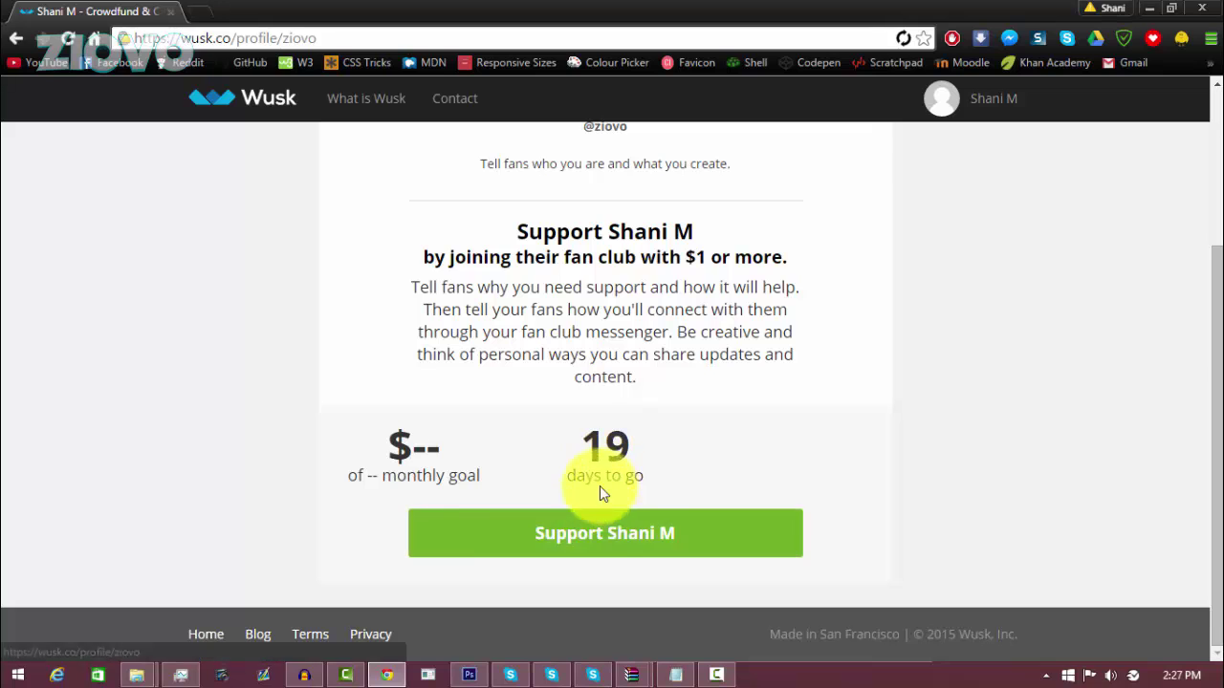
scroll(717, 287, up, 5)
click(869, 177)
scroll(750, 409, down, 5)
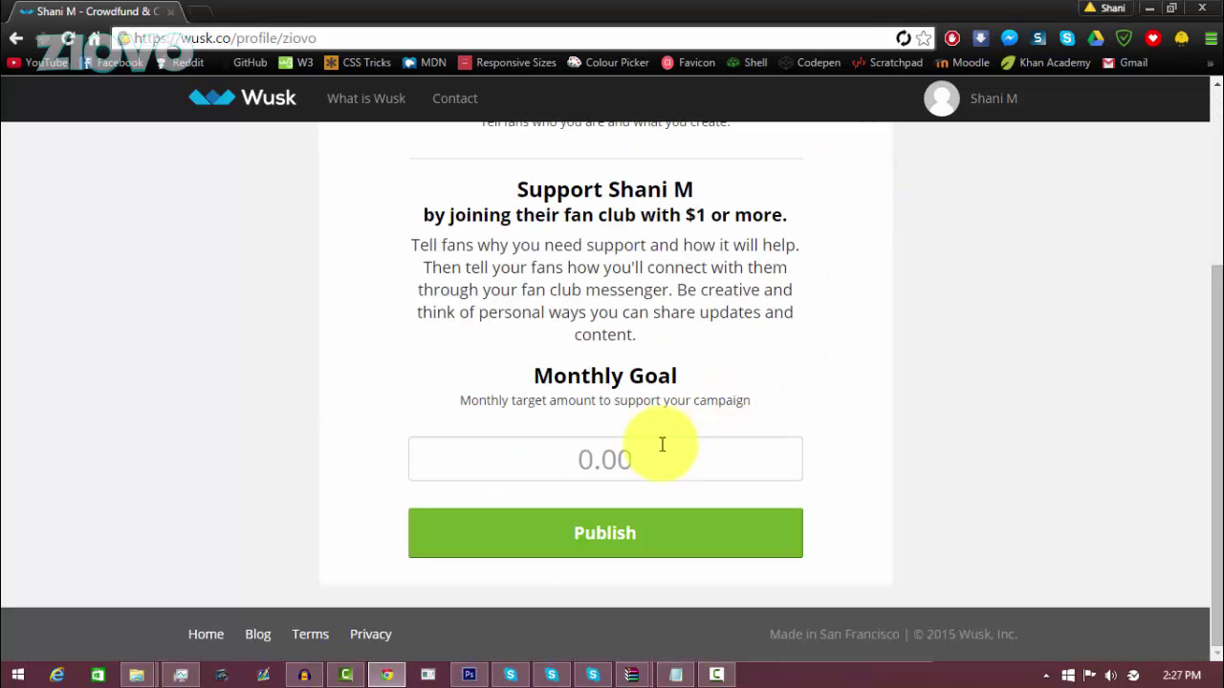
scroll(661, 445, up, 3)
scroll(606, 504, down, 3)
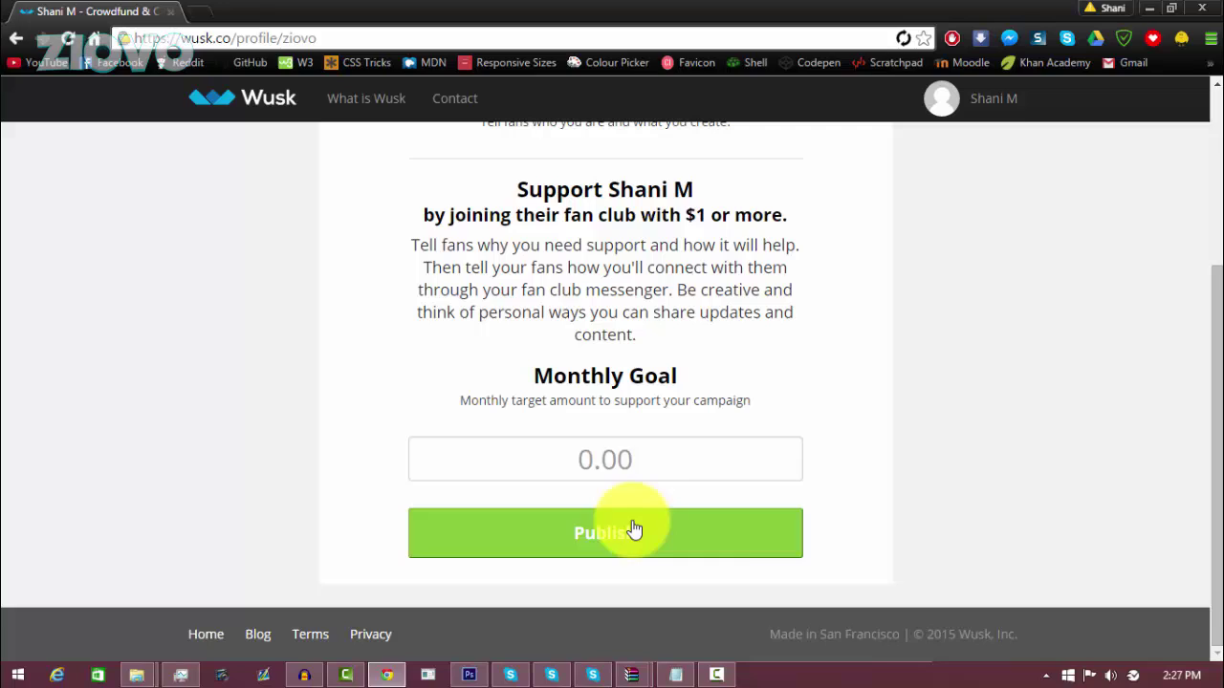
click(631, 469)
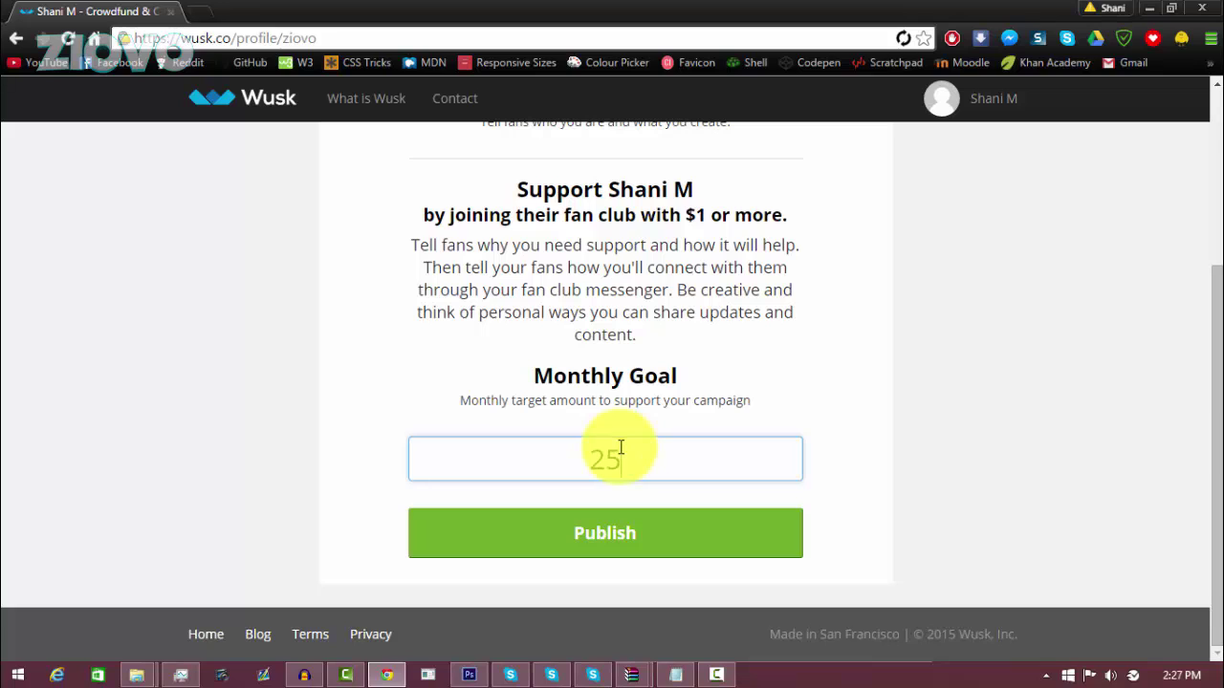
Step: Enter a 25 monthly goal and replace the support text with 'I make videos on YouTube and need to pay for a new PC.'
text(25)
double_click(623, 287)
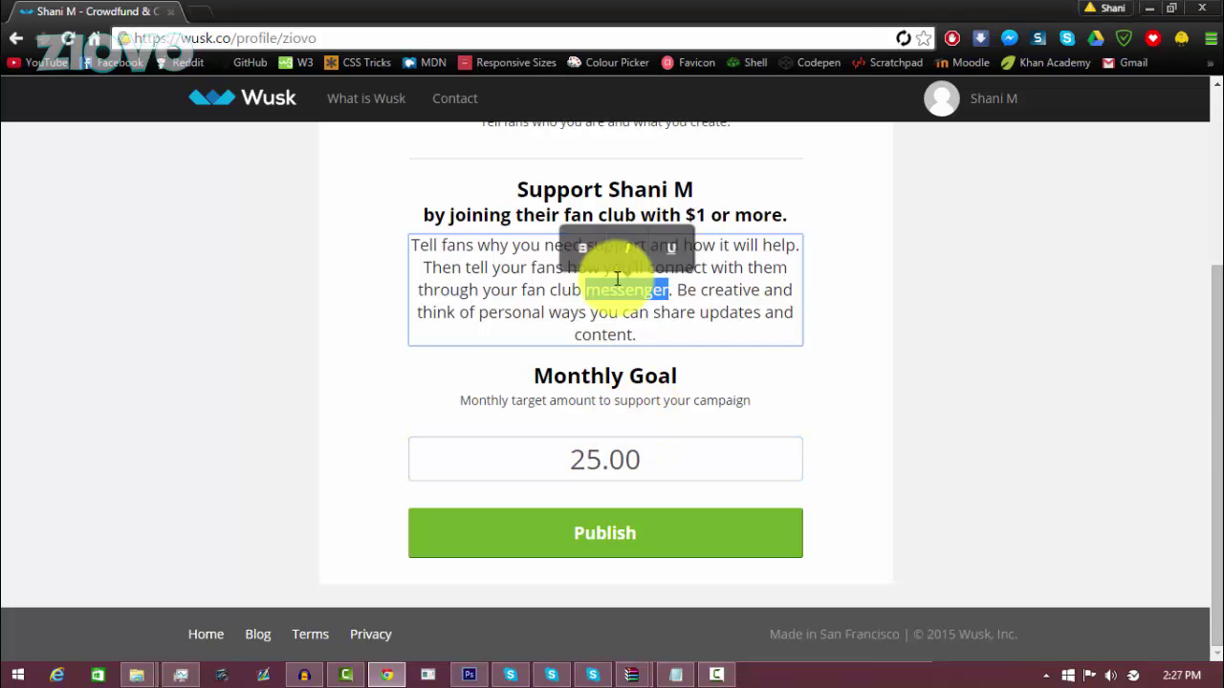
click(516, 304)
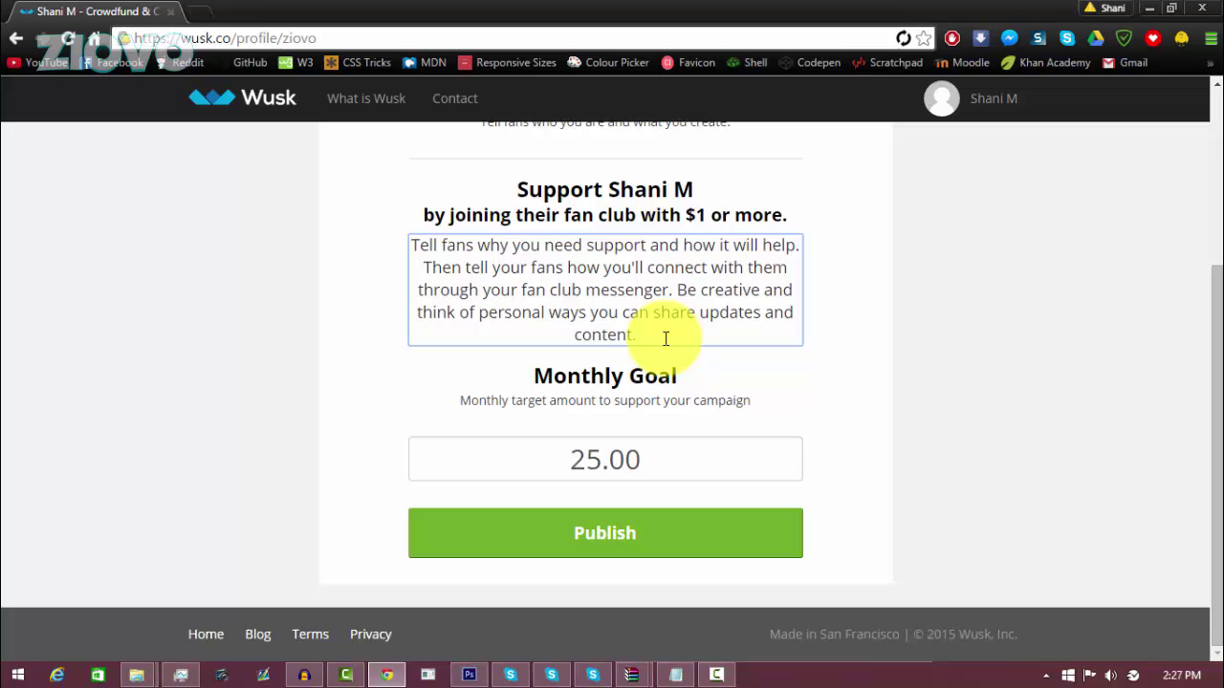
drag(665, 338, 347, 213)
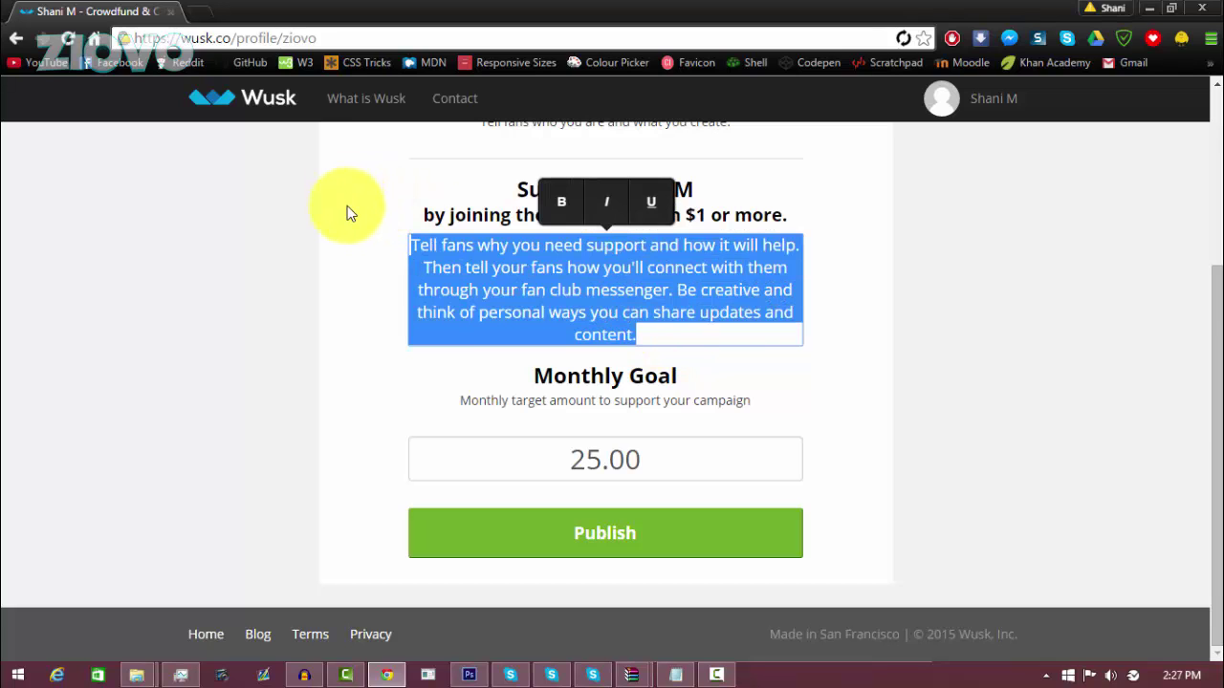
key(BackSpace)
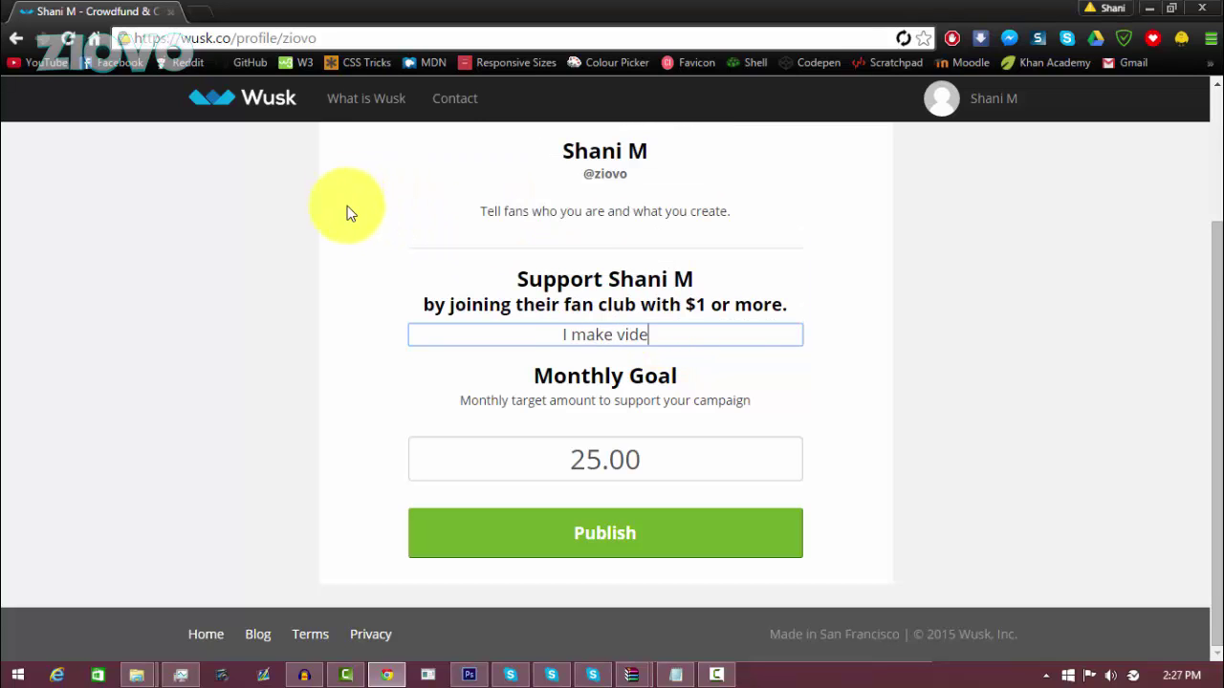
text(I make videos on YouTube and )
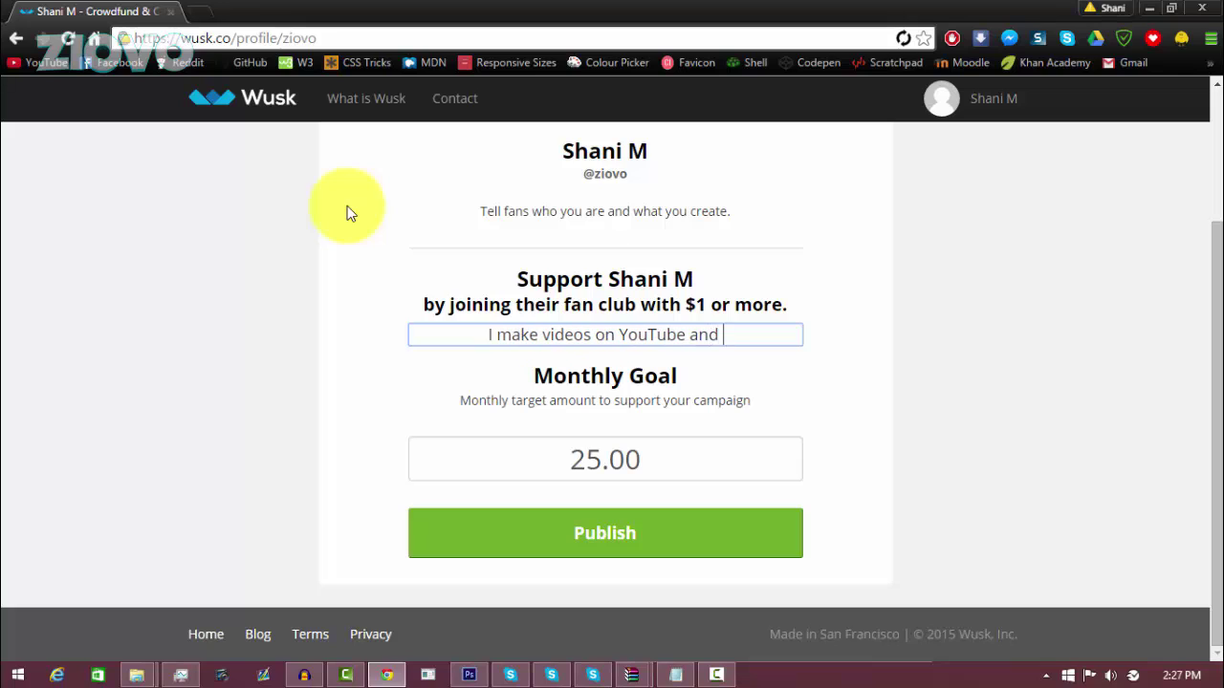
text(need to py)
text(y for)
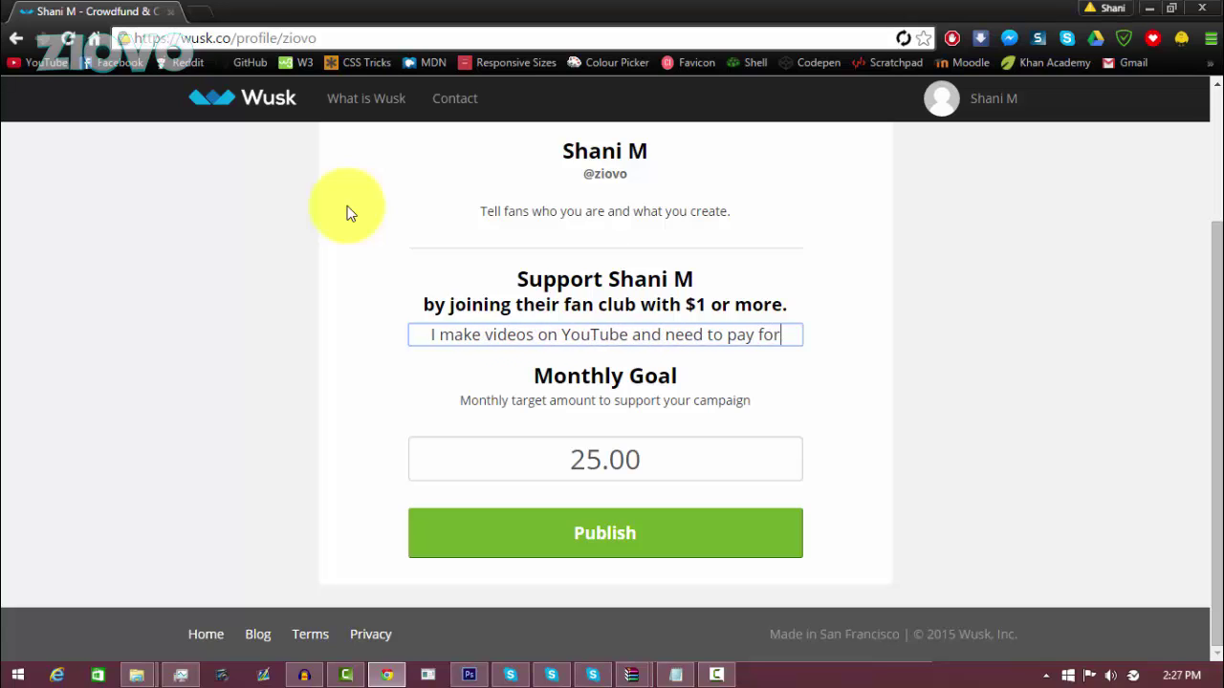
text( a new PC>)
key(BackSpace)
text(.)
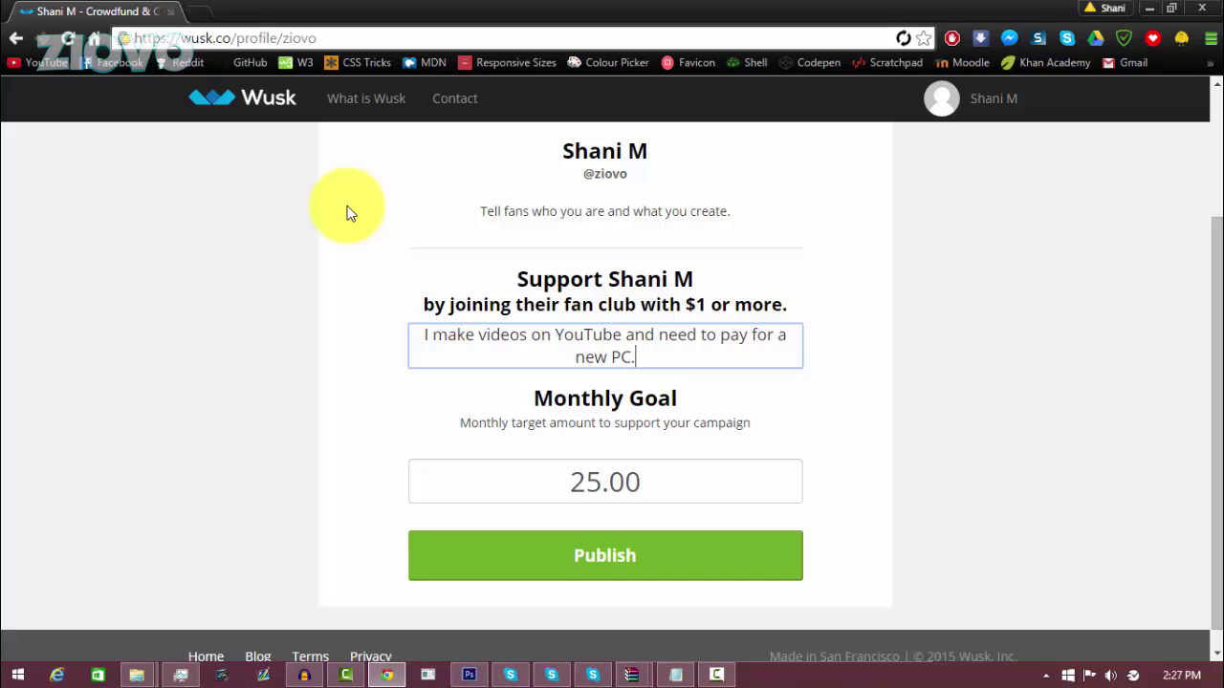
Step: Replace the placeholder tagline under the name, starting it with 'My'
scroll(407, 258, up, 2)
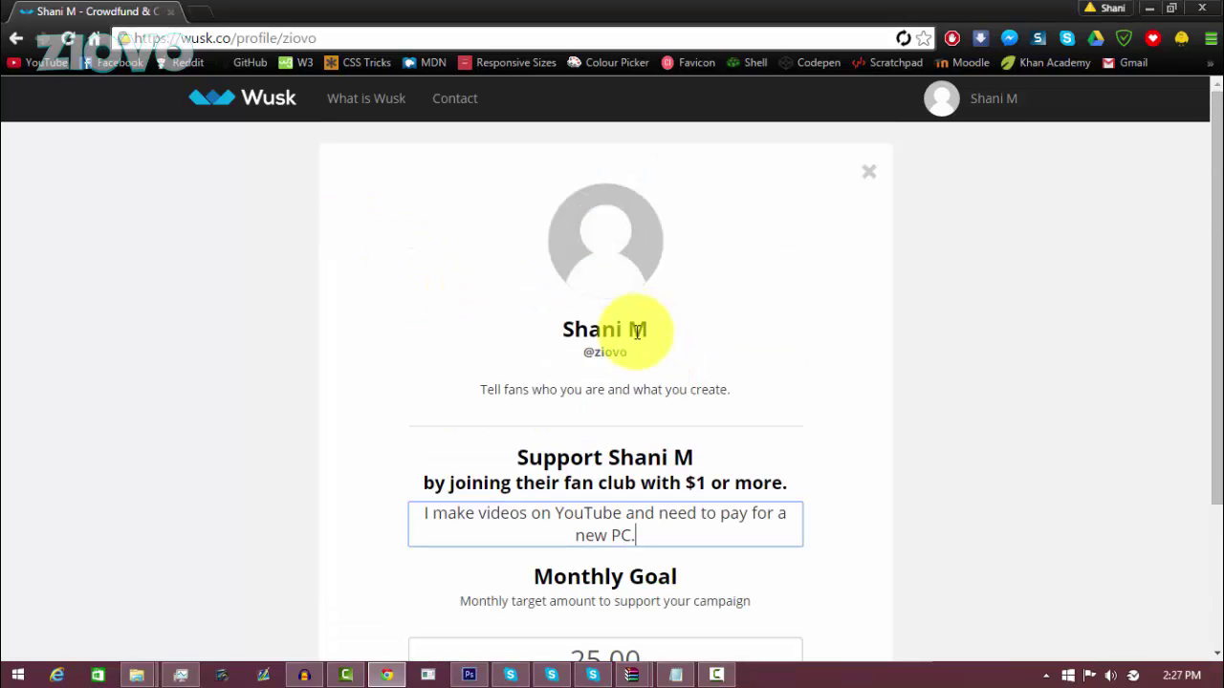
click(642, 392)
drag(765, 389, 424, 429)
text(My YouTube channel)
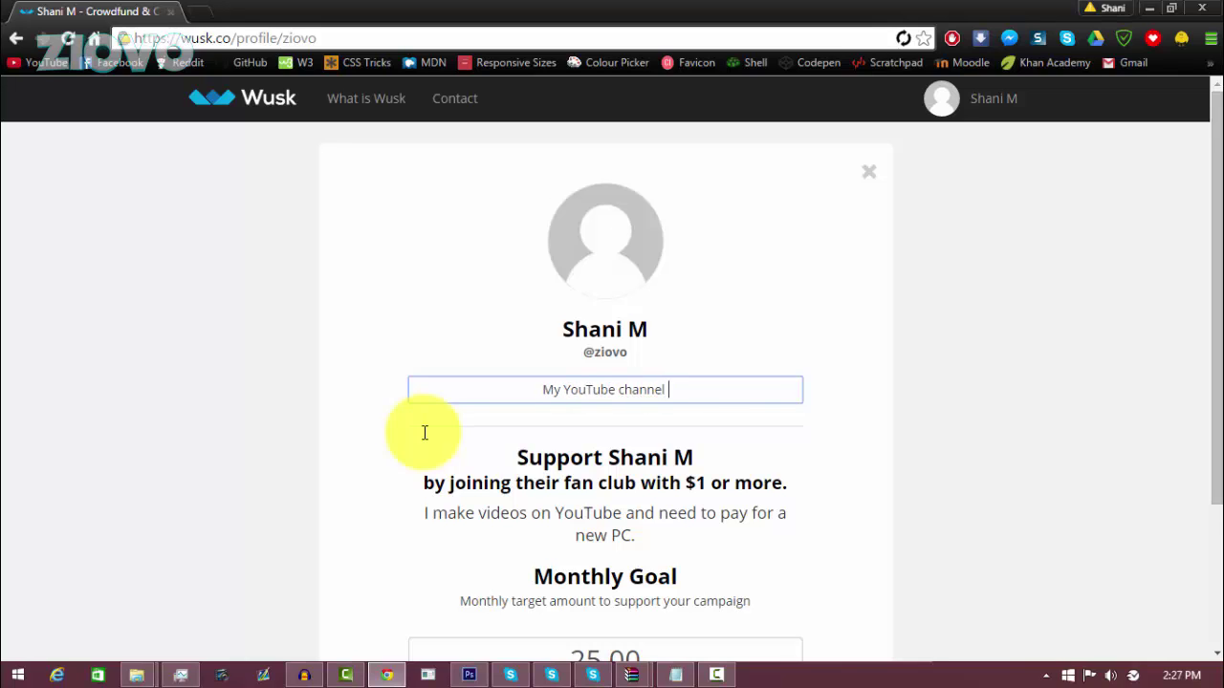
Step: Finish the tagline 'My YouTube channel is Ziovo!', publish the page, and dismiss the share prompt
text(!)
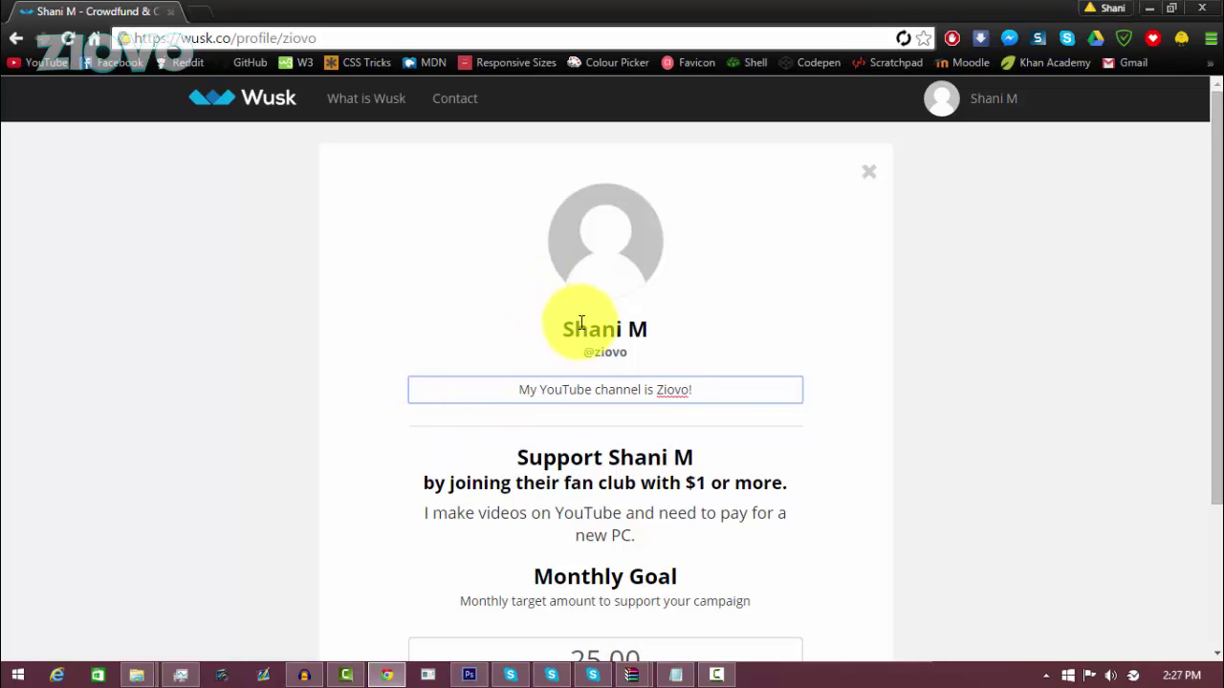
click(597, 328)
scroll(608, 349, down, 2)
click(623, 548)
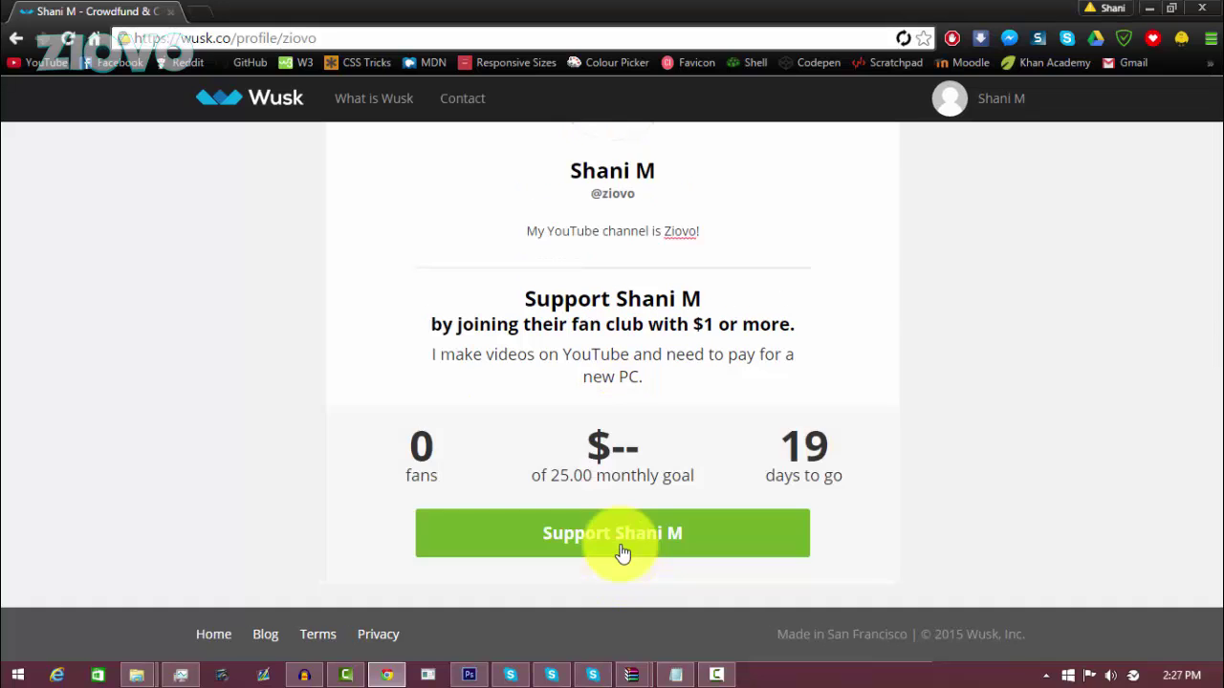
click(963, 373)
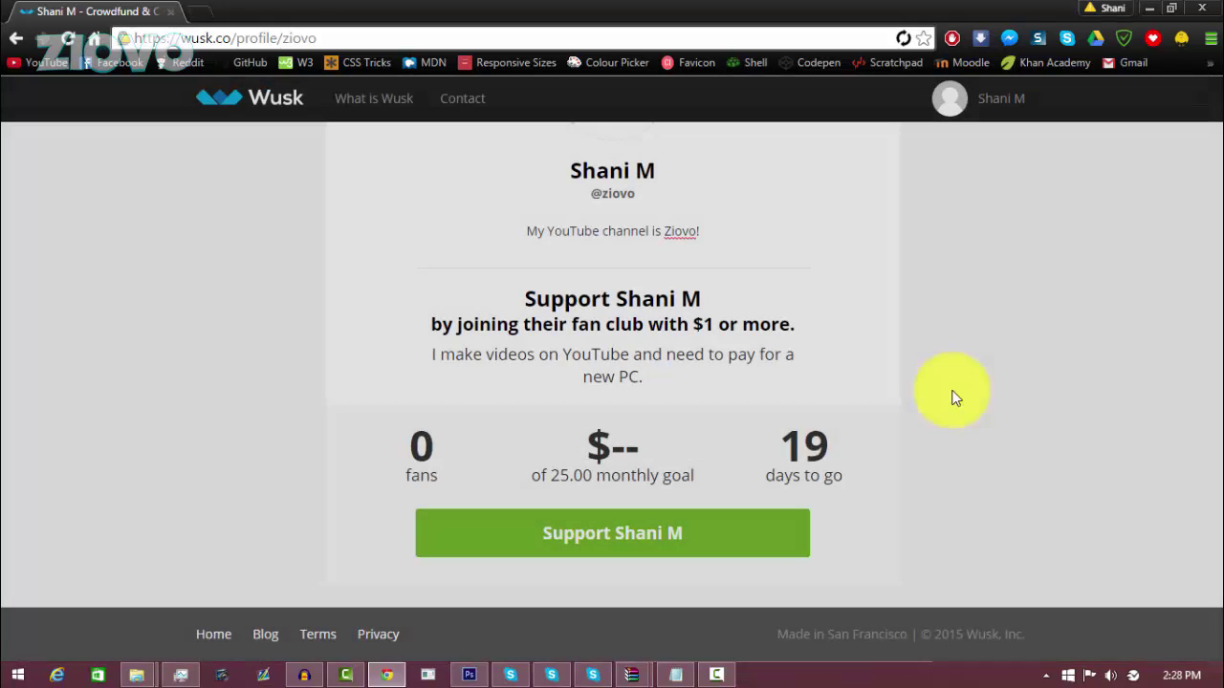
scroll(550, 392, up, 2)
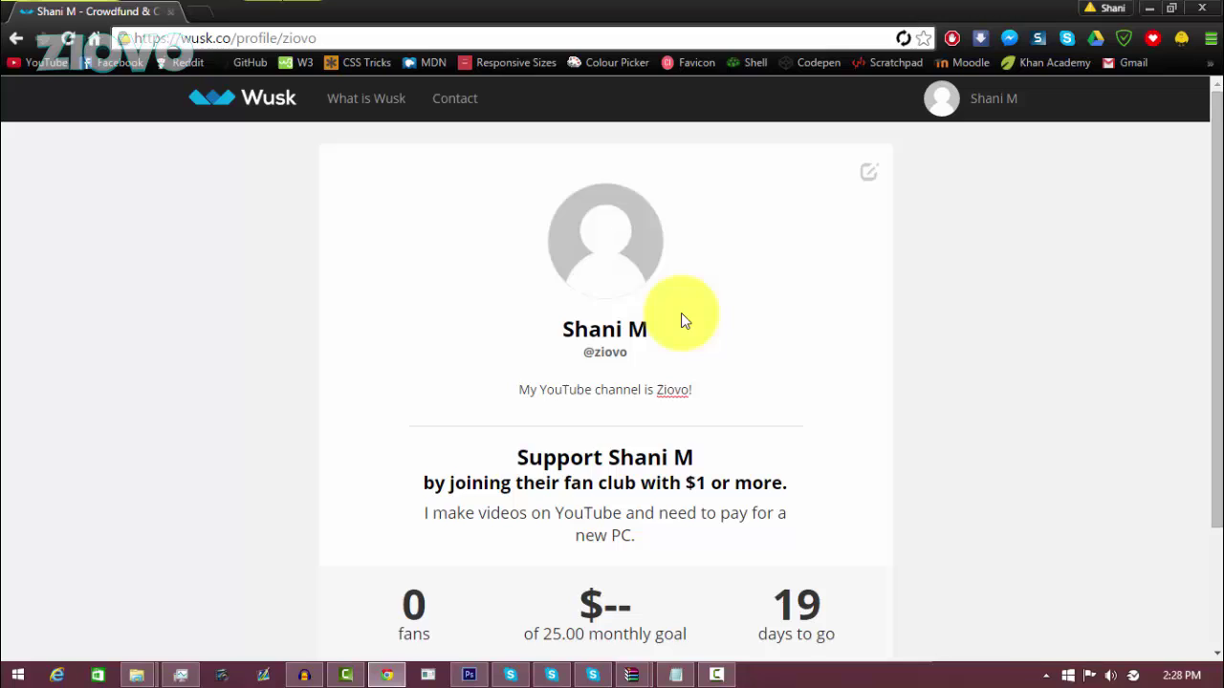
Step: On the account dashboard, open and close the Link Bank Account and Link Debit forms without linking anything
click(13, 38)
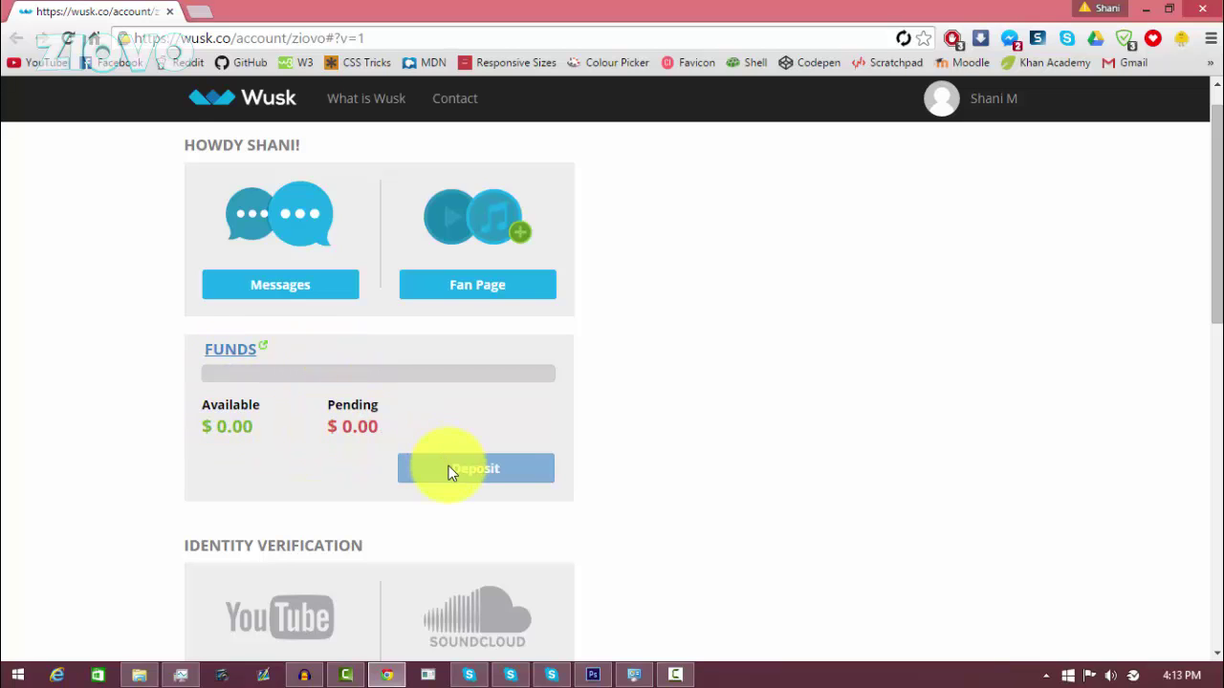
drag(1208, 247, 1209, 432)
click(329, 386)
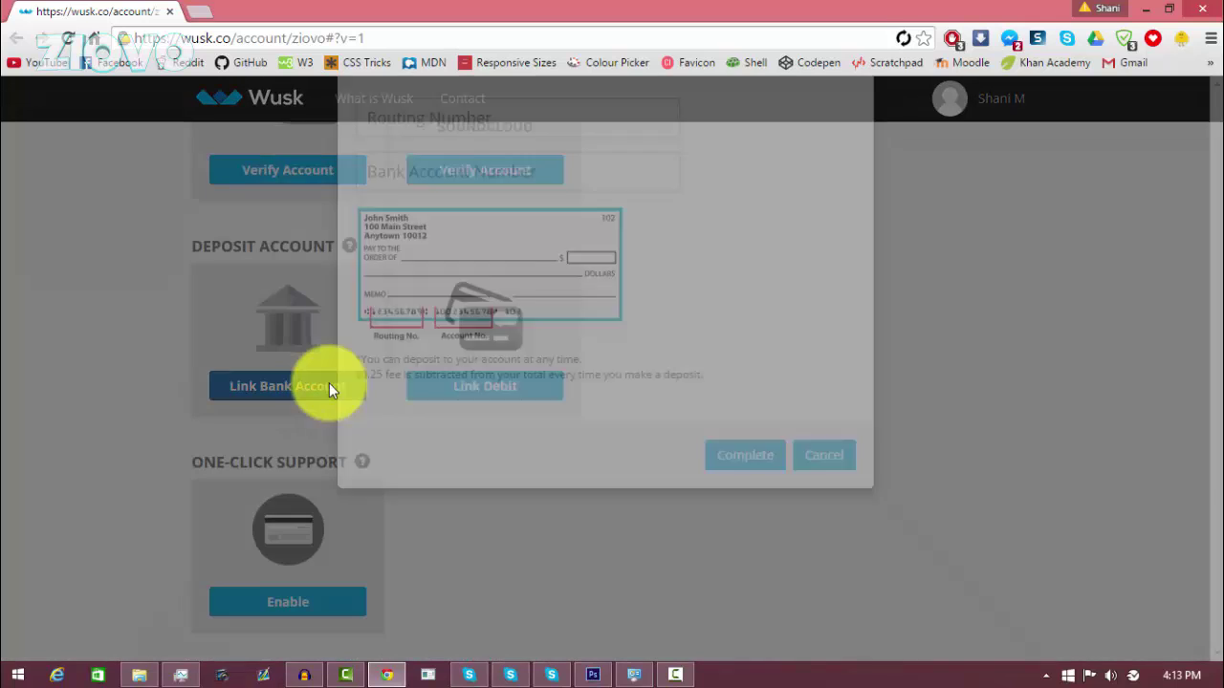
click(975, 327)
click(468, 392)
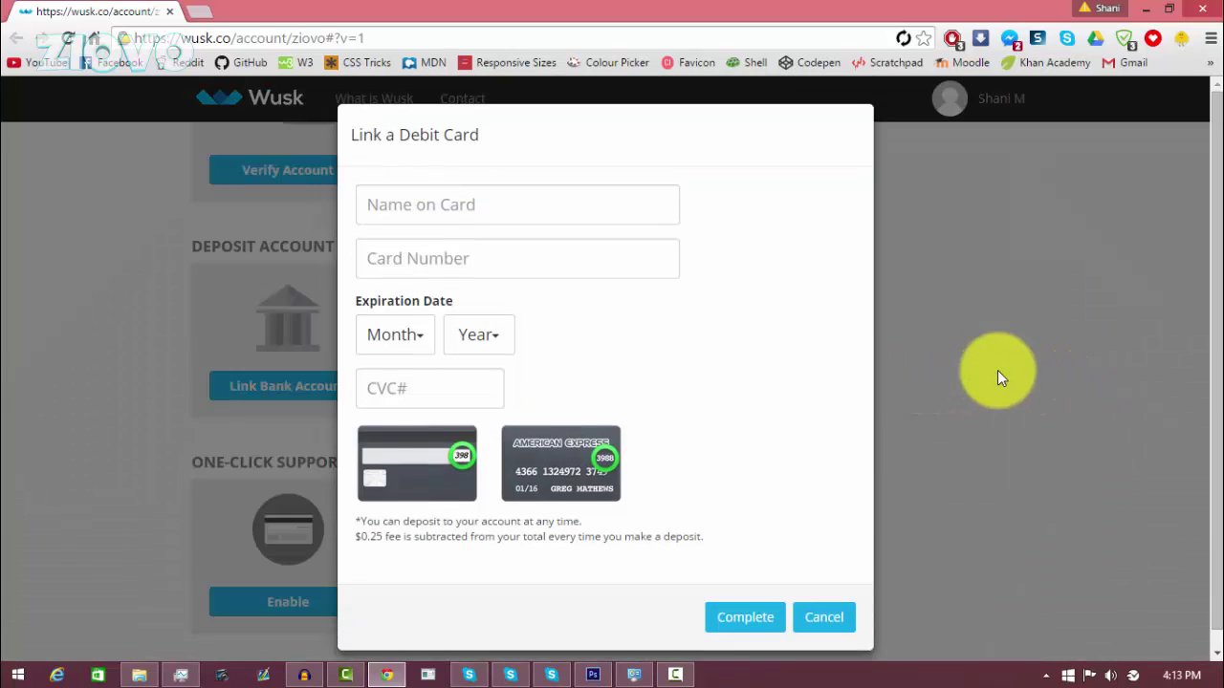
click(997, 376)
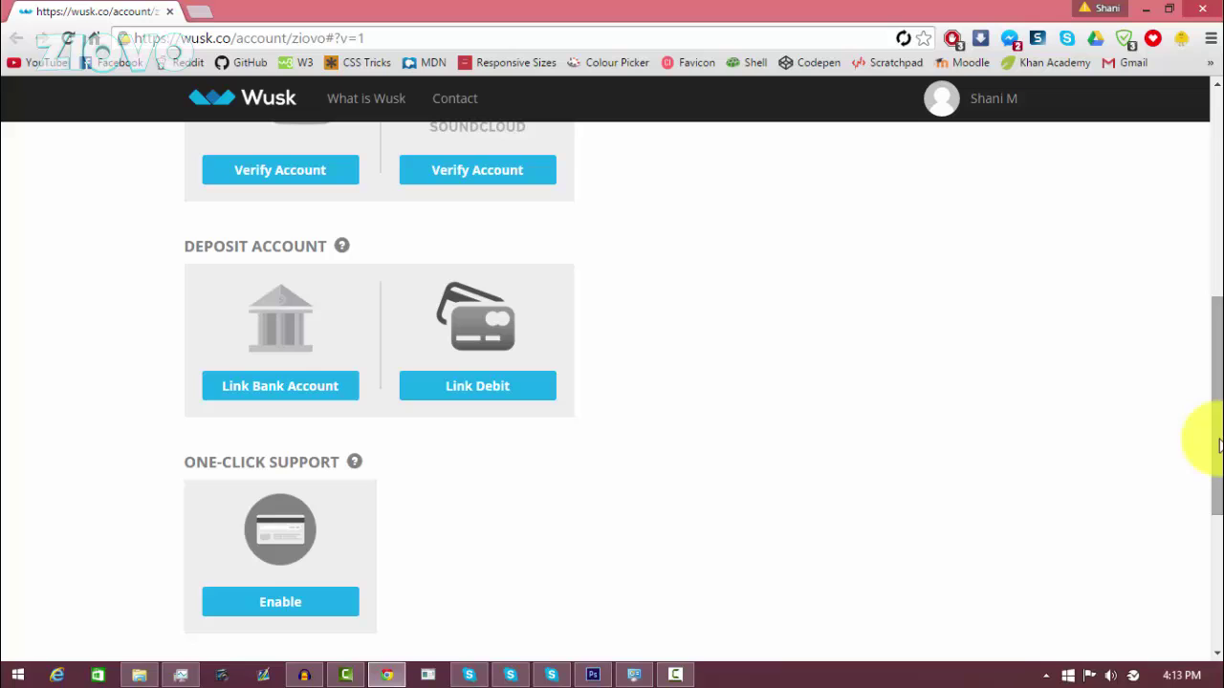
drag(1217, 444, 1218, 354)
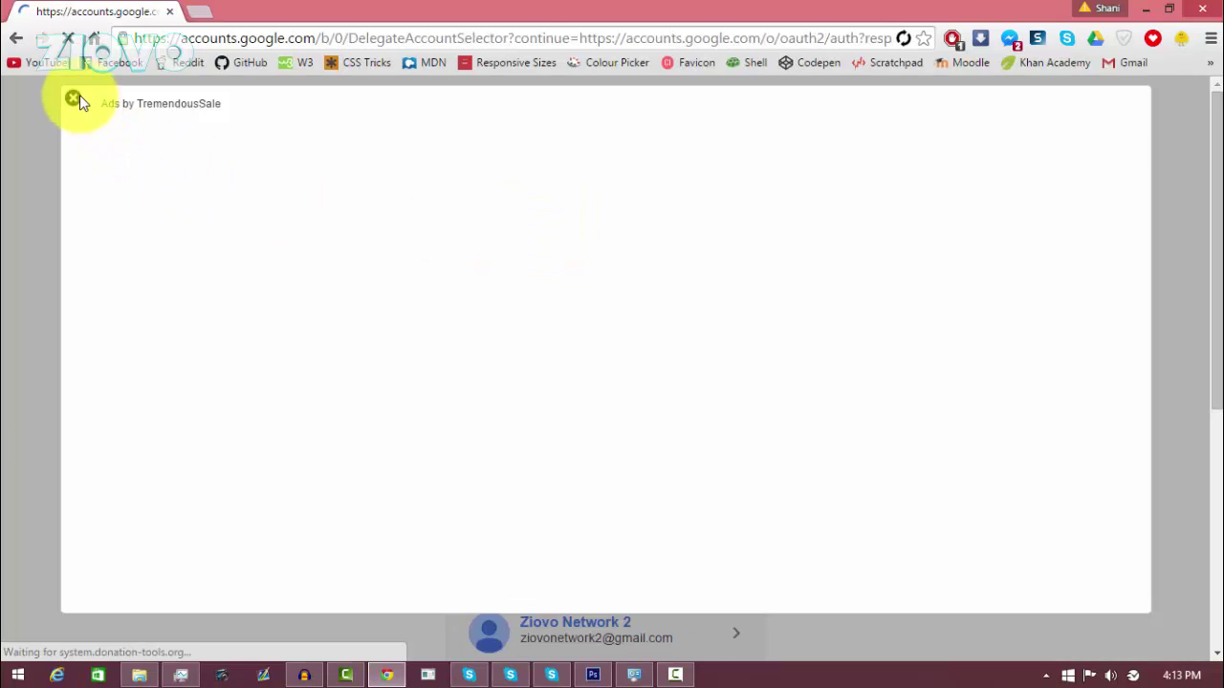
Step: Verify YouTube by choosing the Google account and granting permission, then close the badge announcement
click(74, 99)
click(478, 325)
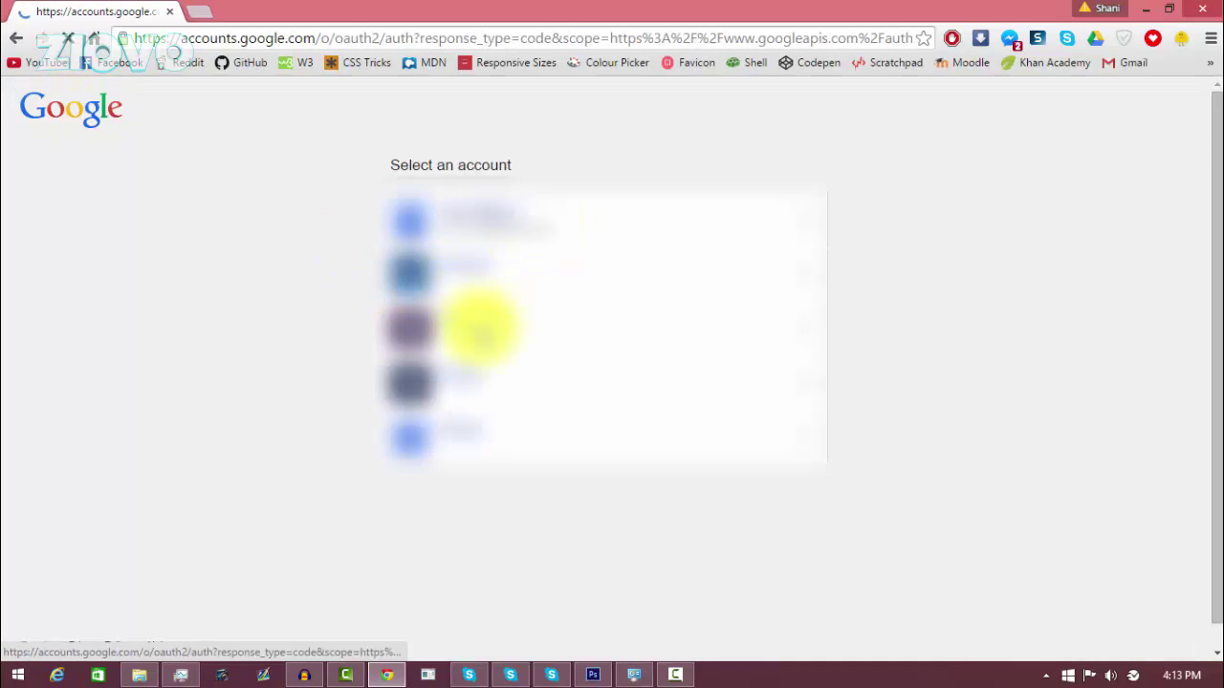
click(773, 446)
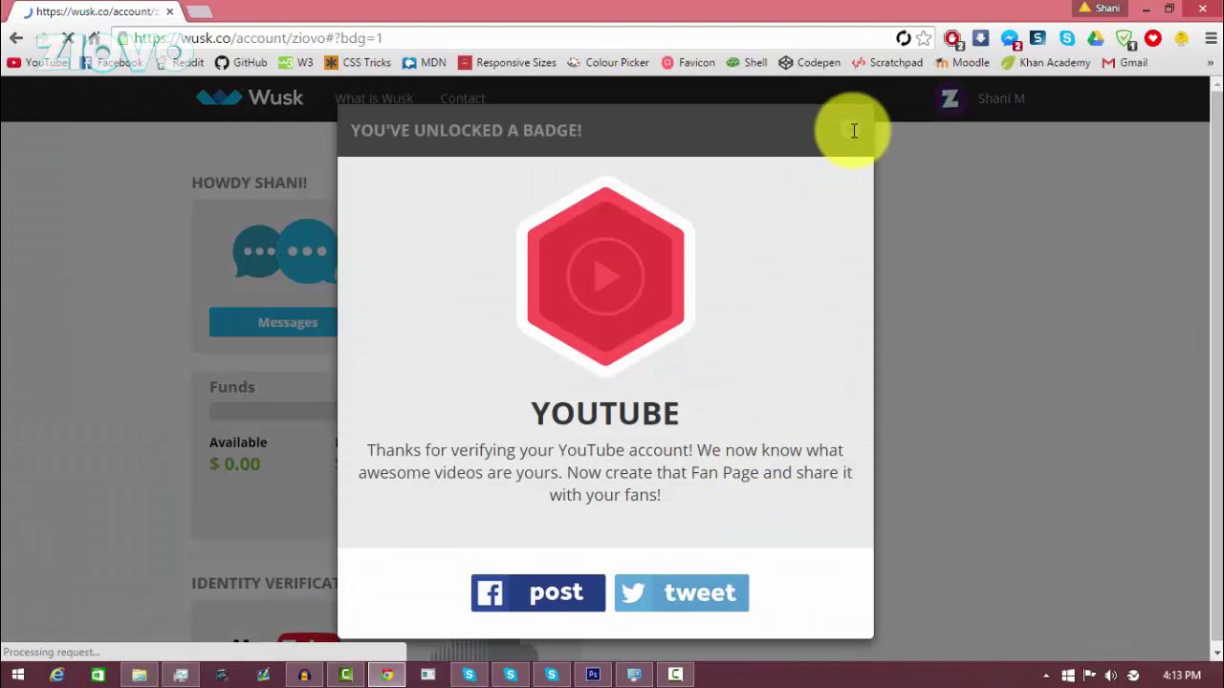
click(850, 129)
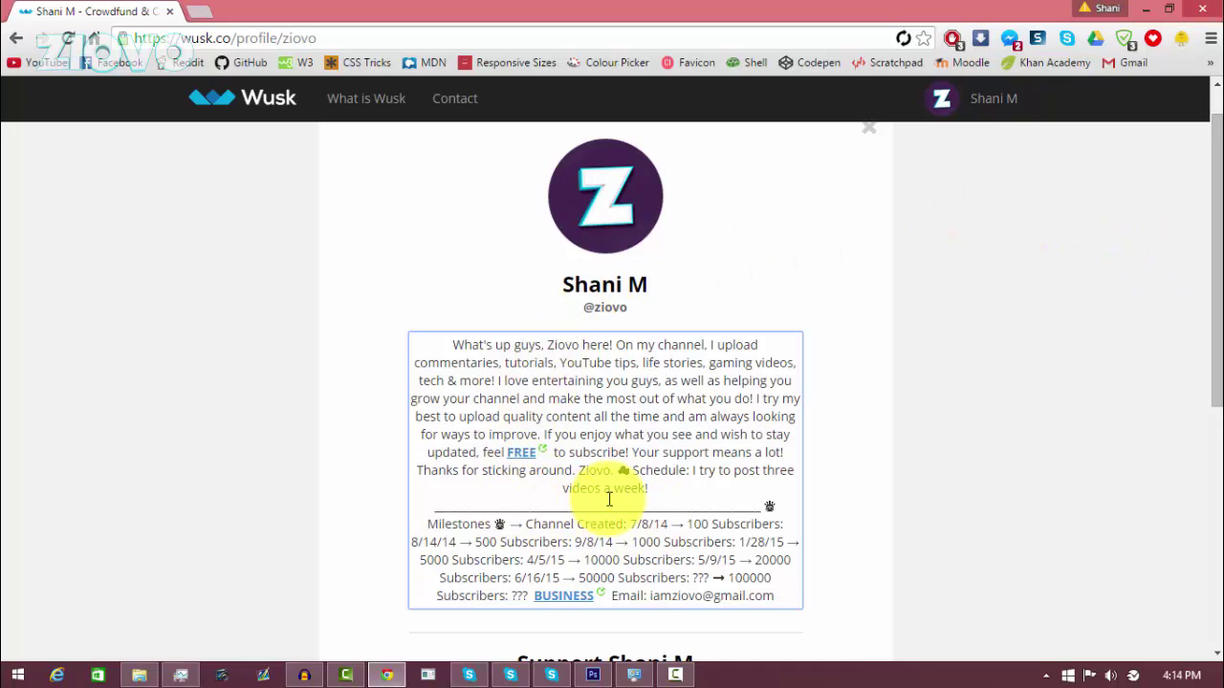
Step: Delete the milestones and e-mail lines from the bio, publish, and copy the share link
drag(656, 491, 794, 602)
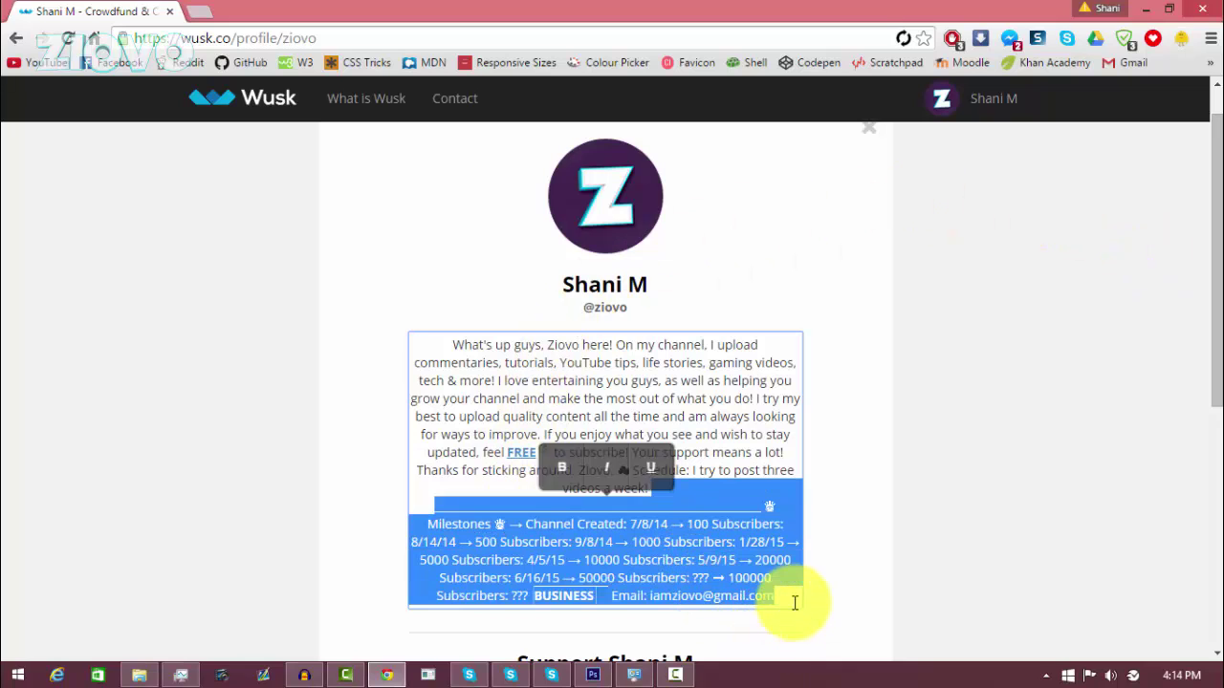
key(BackSpace)
scroll(799, 419, down, 3)
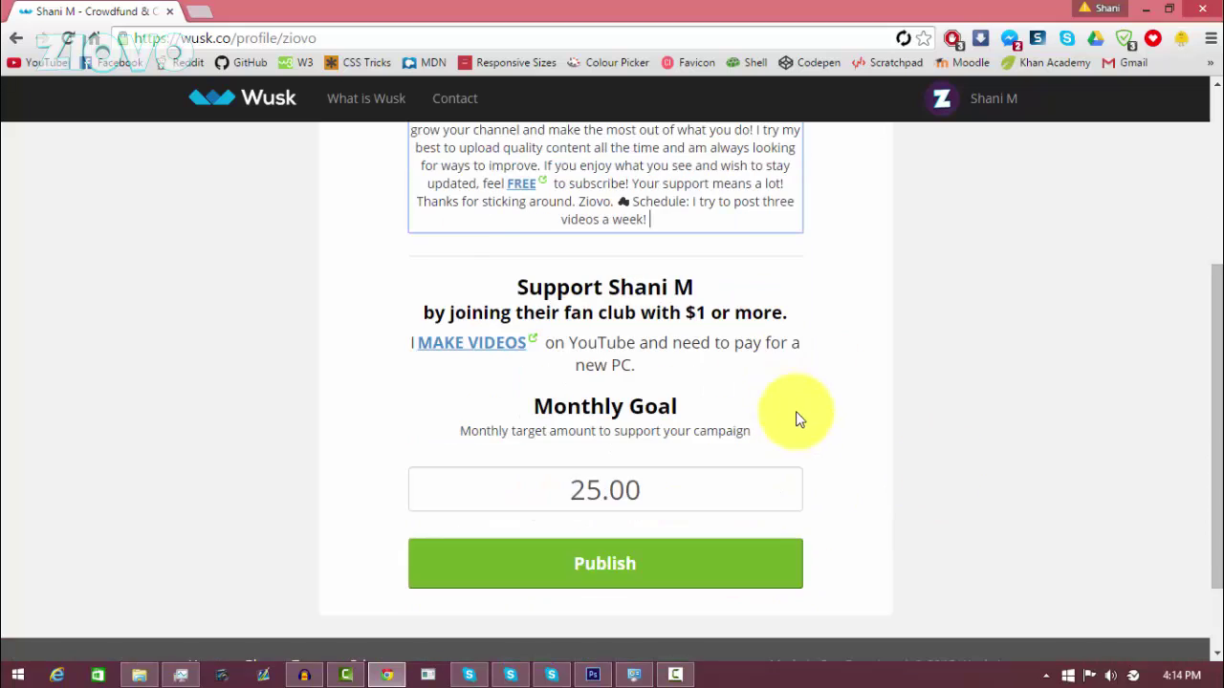
scroll(796, 412, down, 1)
click(688, 482)
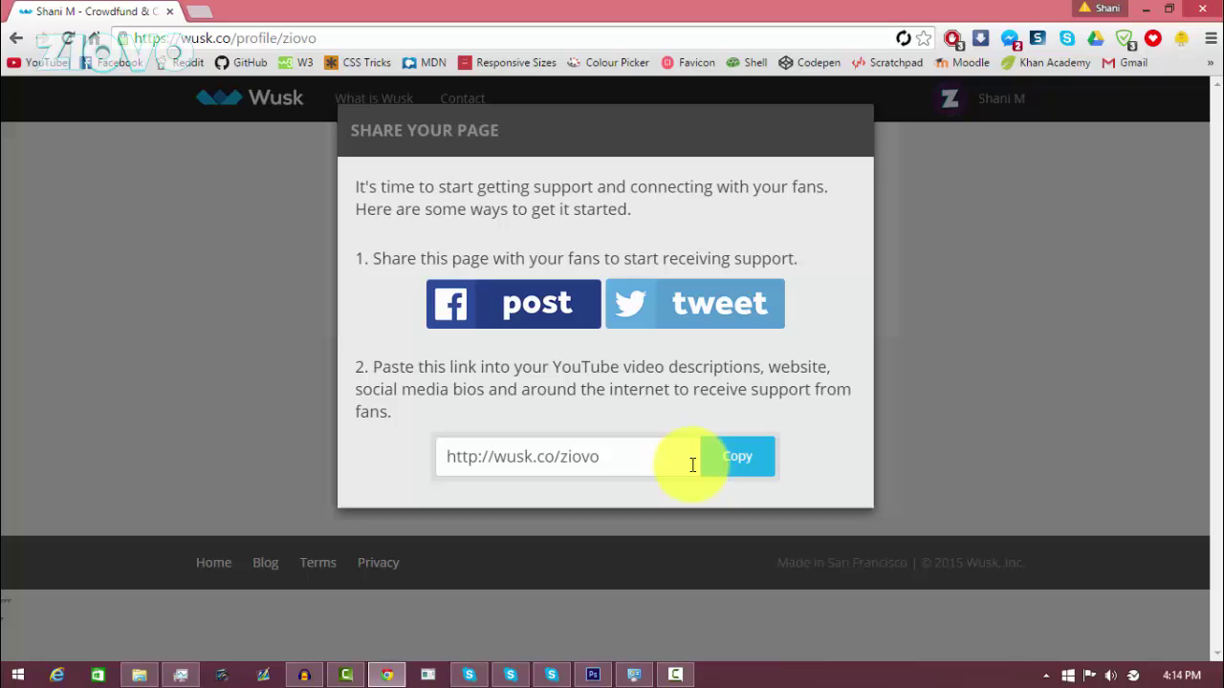
click(757, 458)
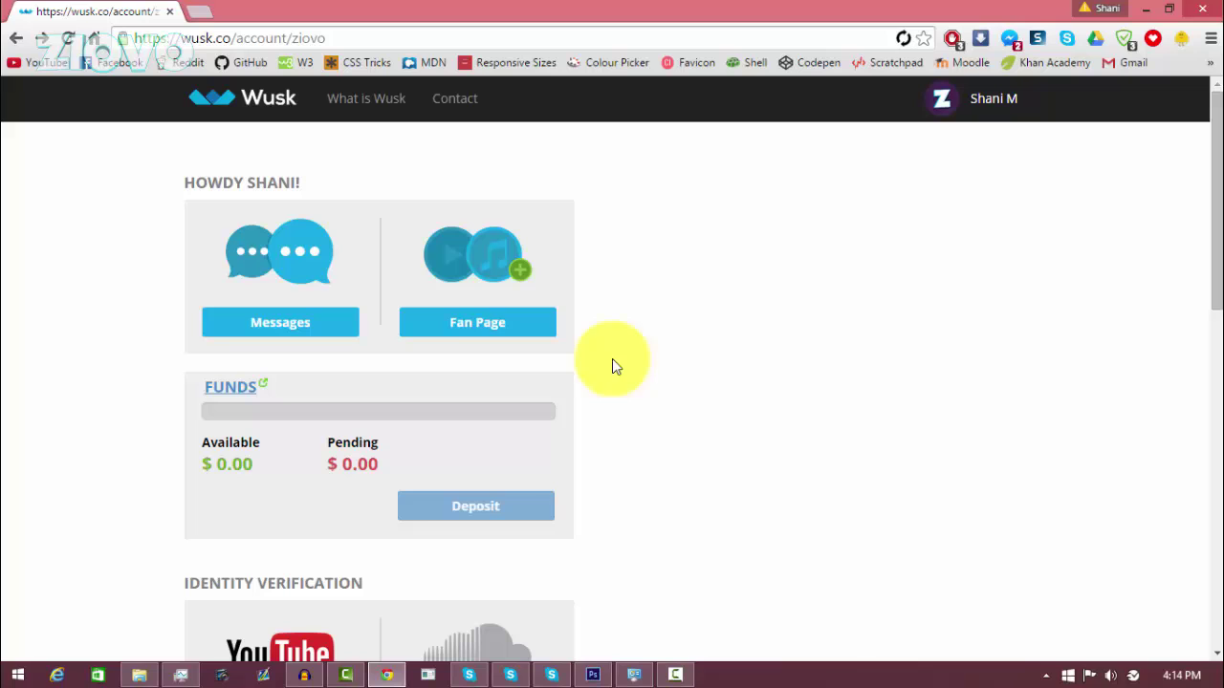
Step: Scroll the account page to Identity Verification to confirm YouTube is marked Verified
drag(1219, 275, 1220, 397)
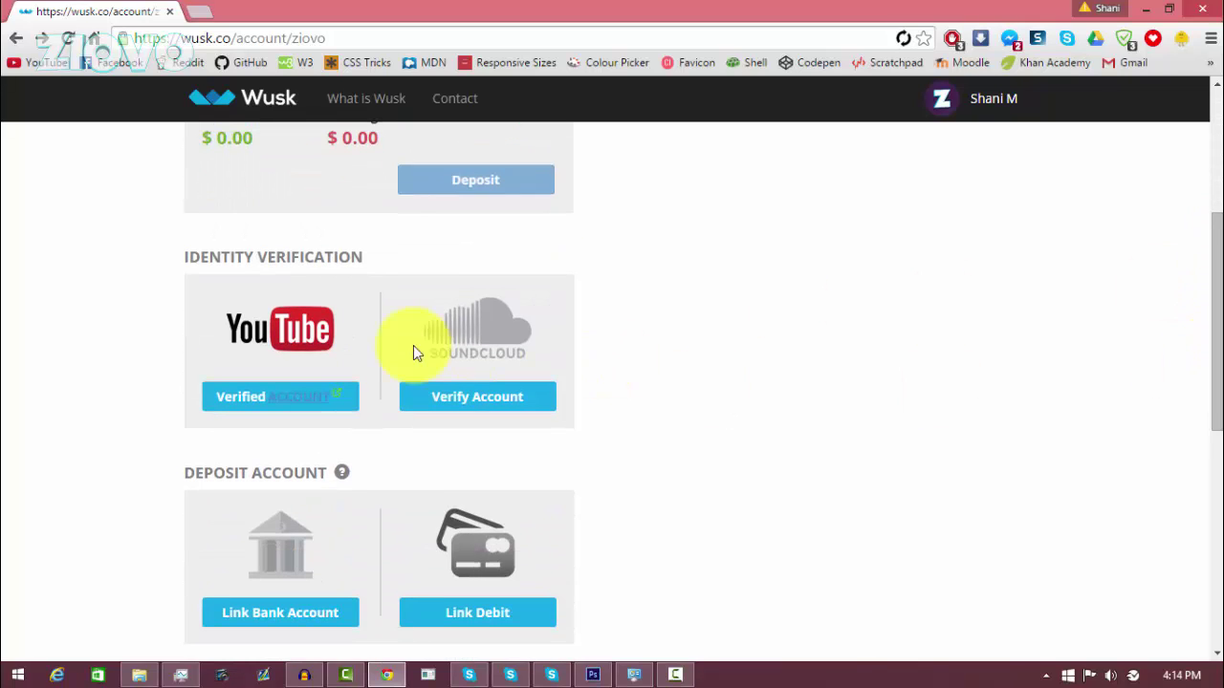
scroll(689, 449, down, 2)
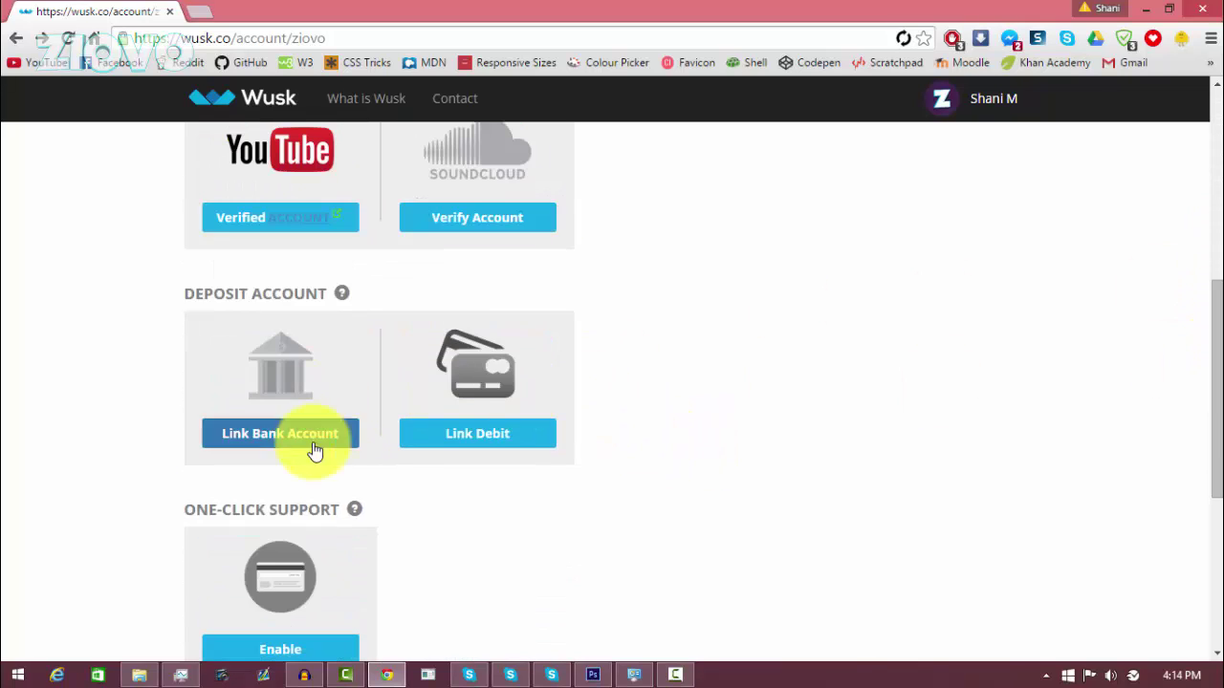
scroll(524, 475, up, 5)
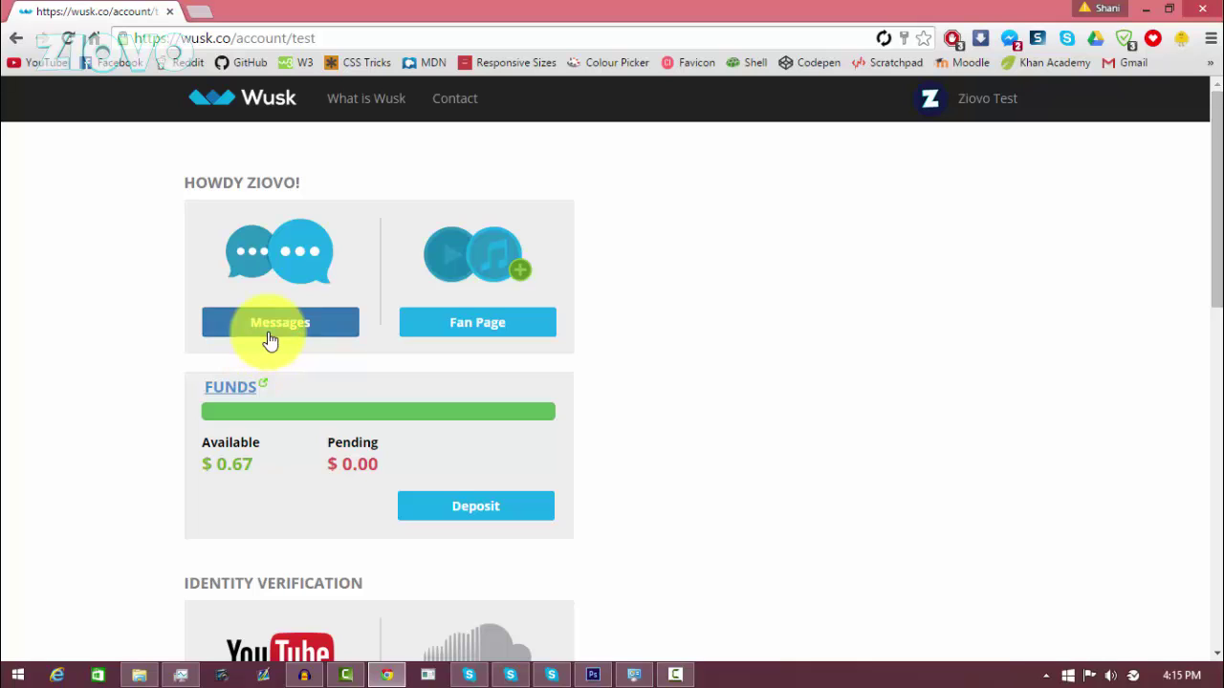
Step: Open Messages and read the supporter conversation beginning 'Thanks for donating!'
click(270, 336)
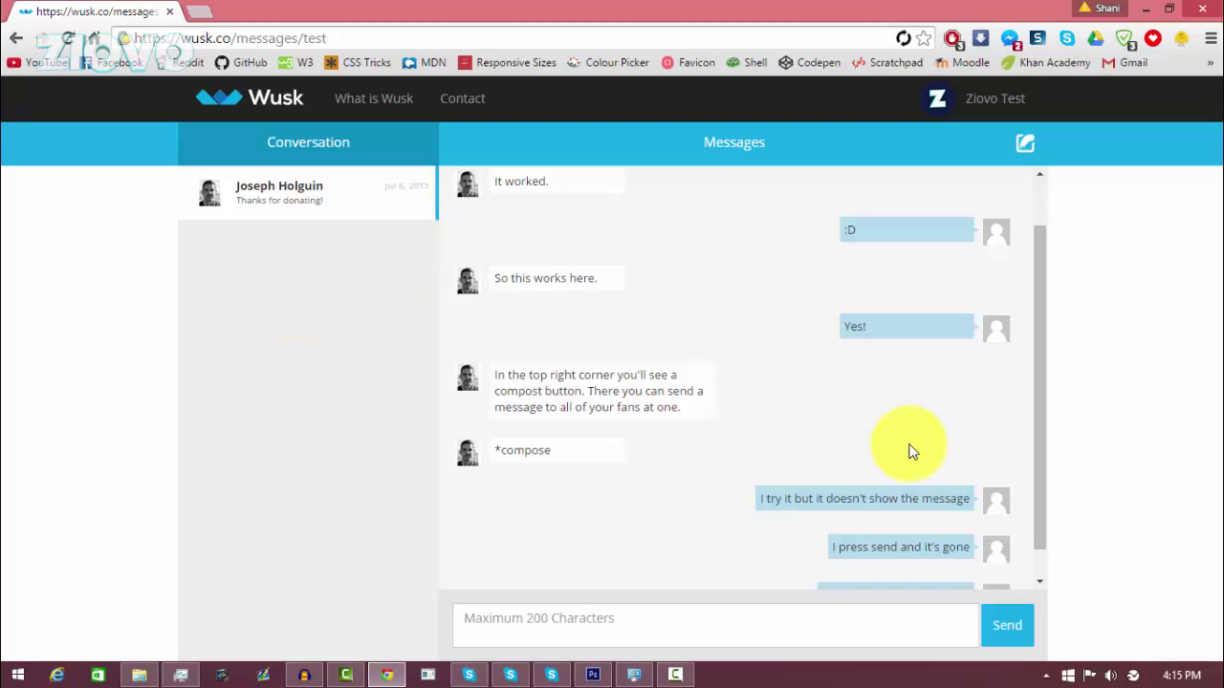
scroll(903, 450, up, 1)
scroll(896, 450, down, 2)
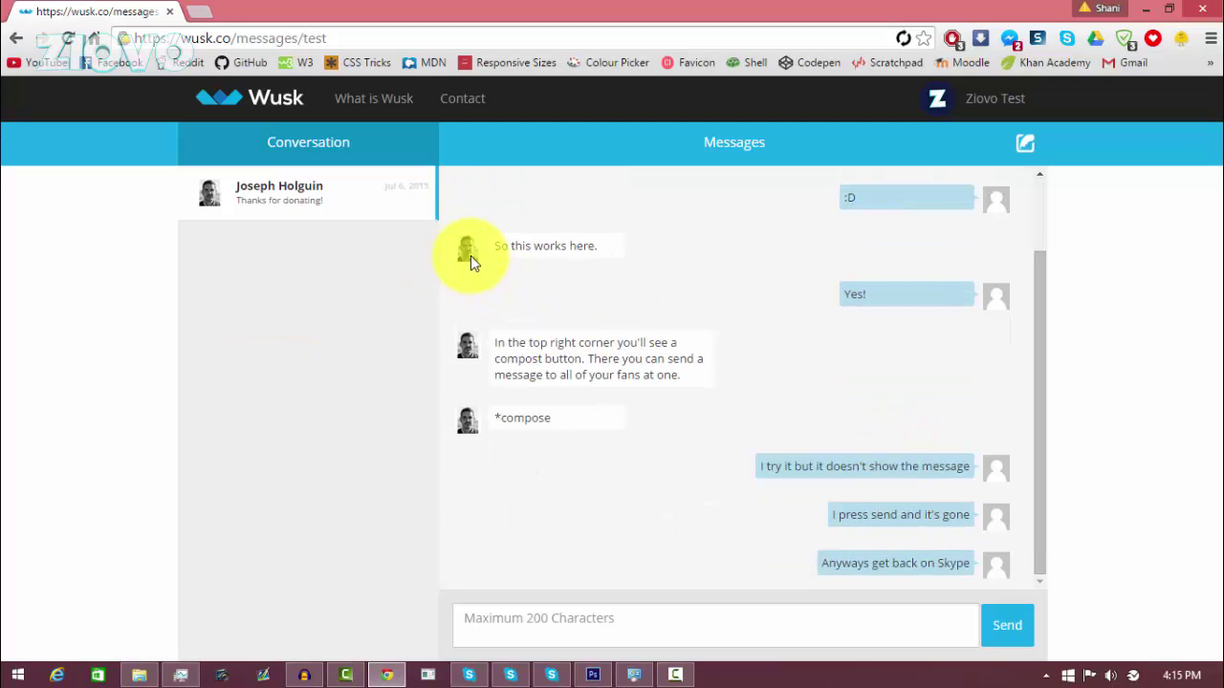
scroll(822, 373, up, 1)
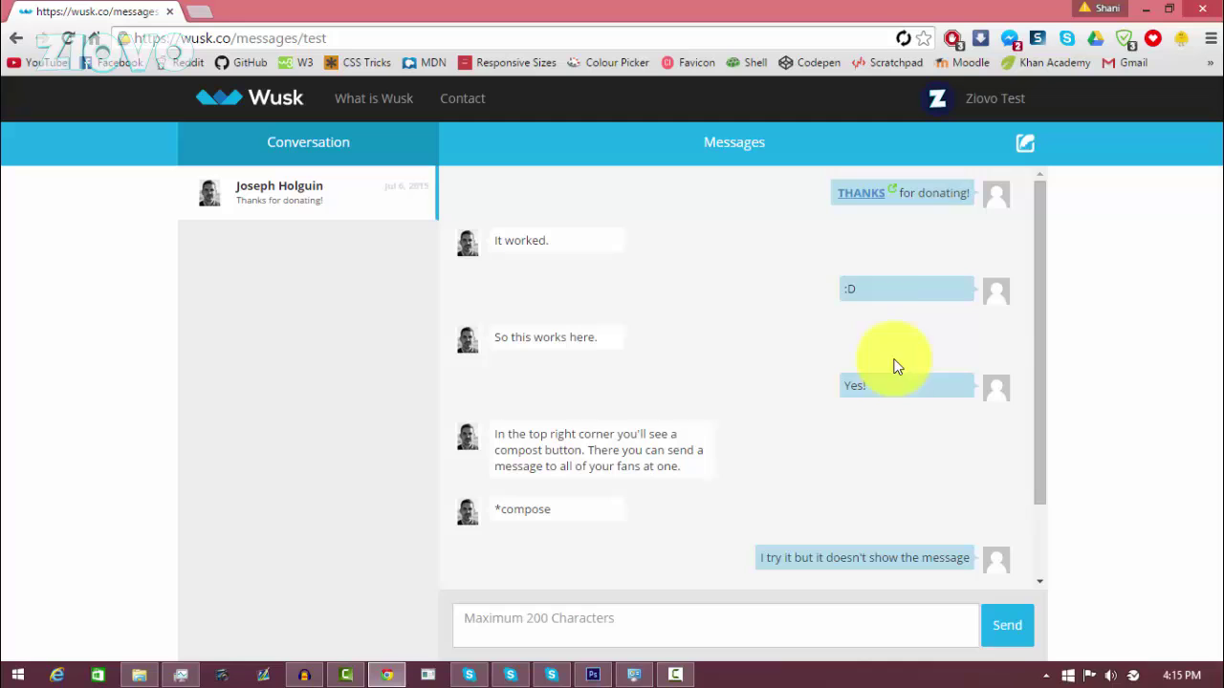
drag(1041, 316, 1055, 414)
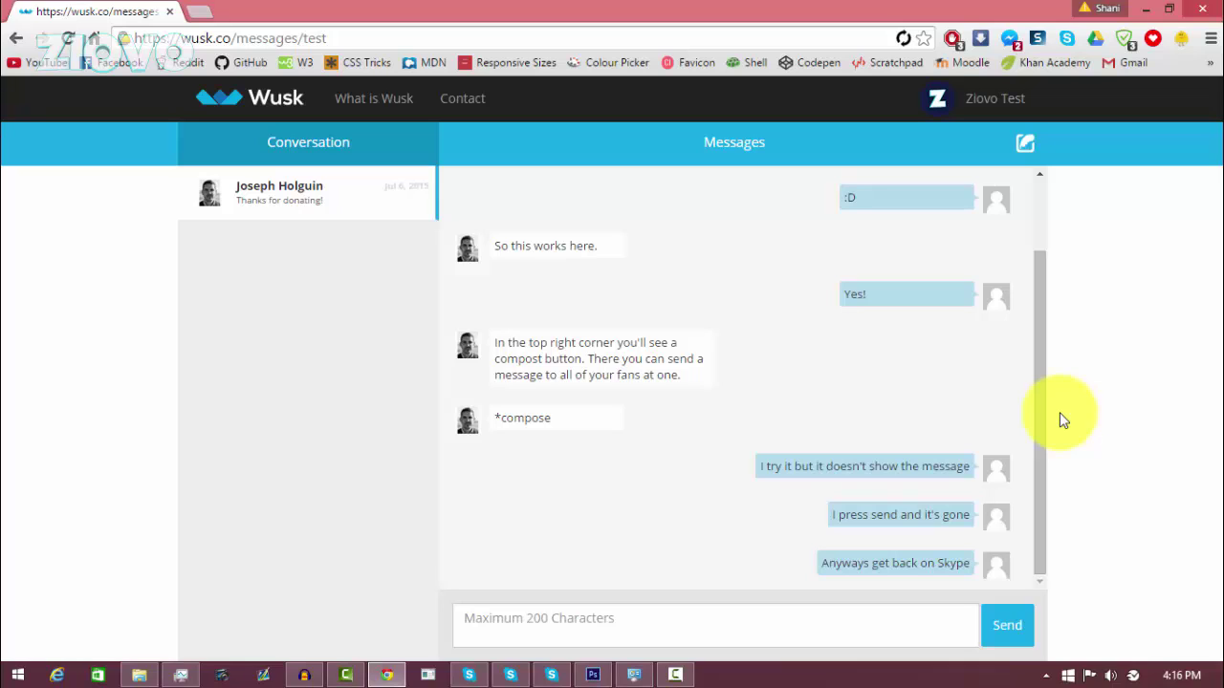
Step: Go back to the account dashboard and scroll through it
click(16, 38)
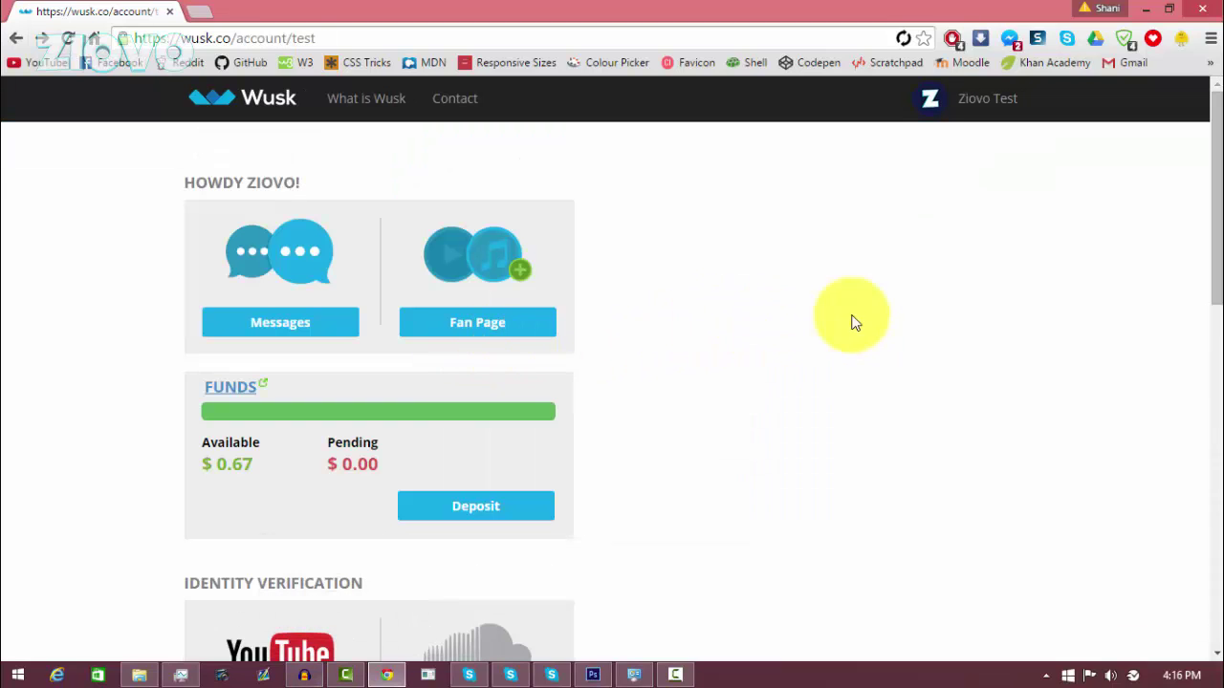
drag(1202, 246, 1207, 631)
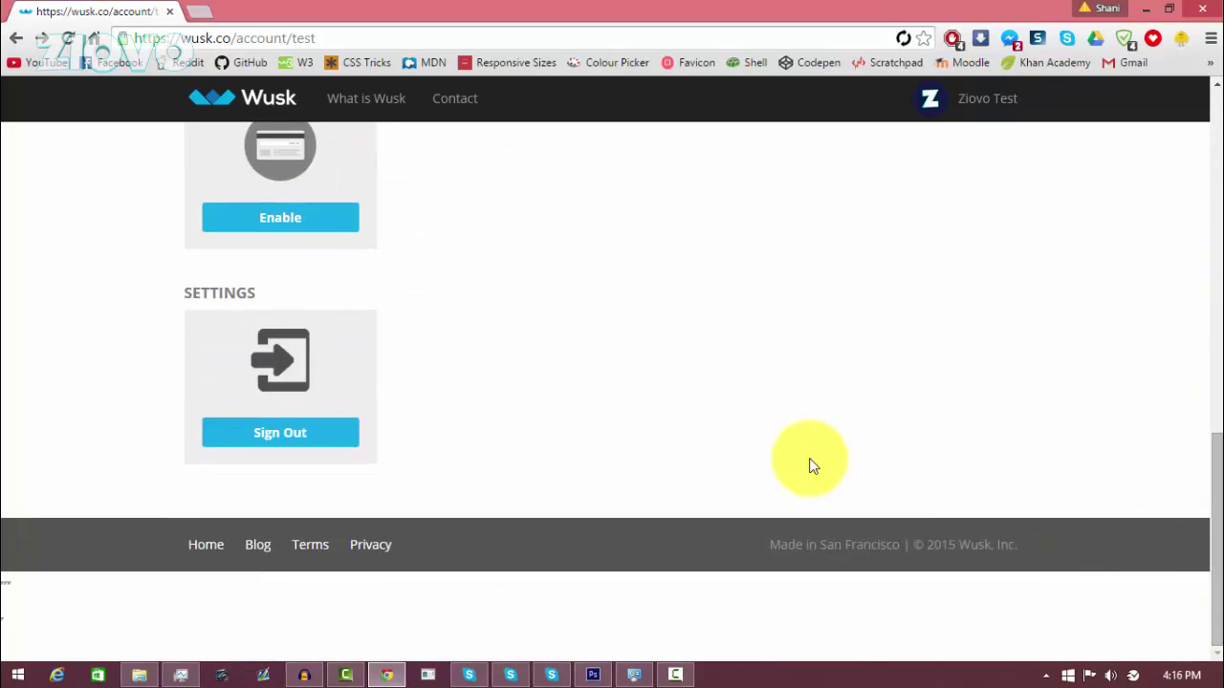
scroll(809, 466, up, 10)
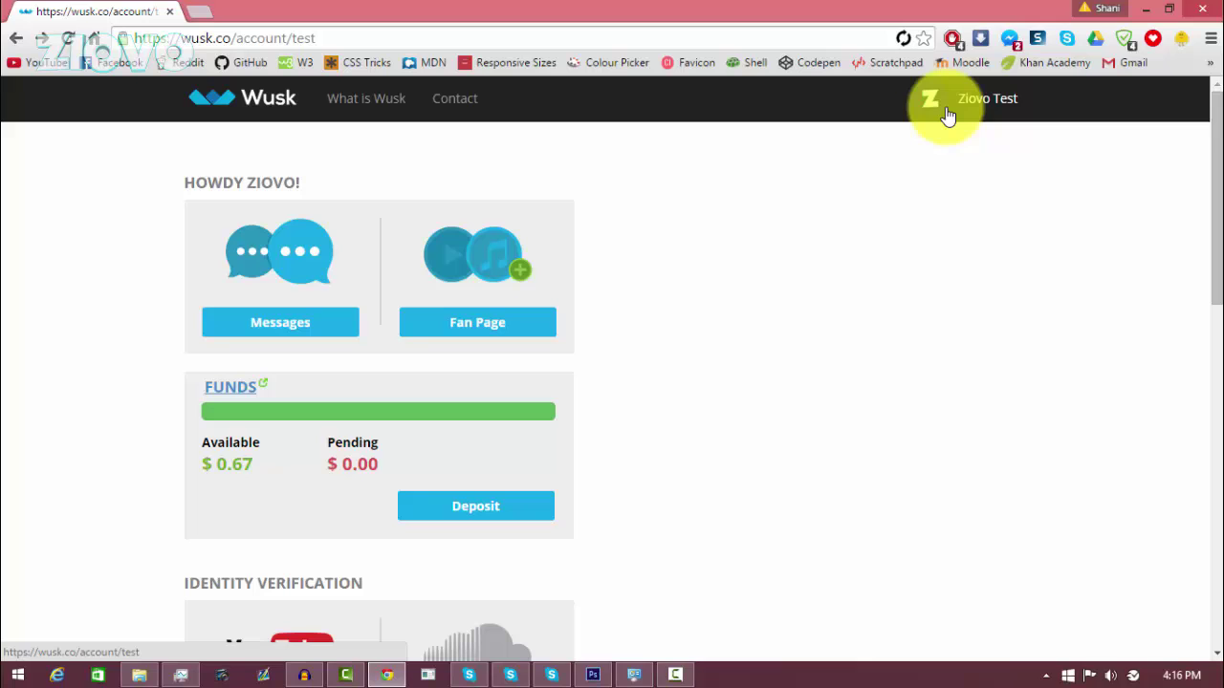
scroll(542, 419, down, 2)
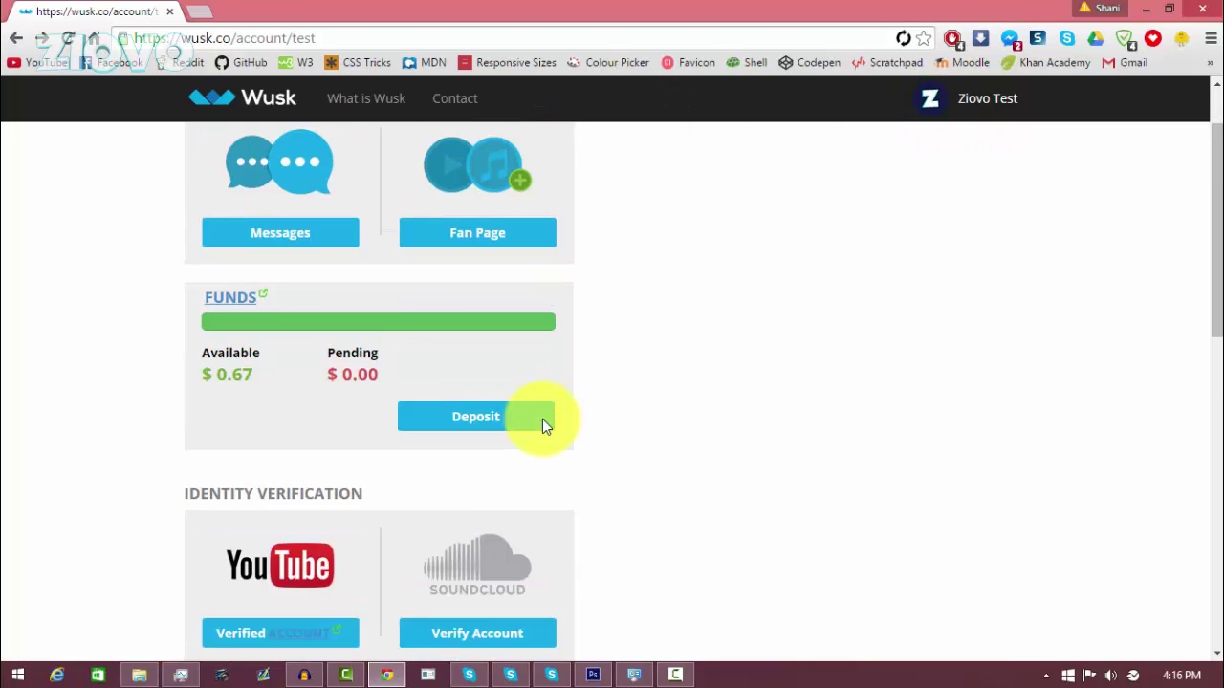
scroll(542, 419, up, 2)
Step: View the fan page showing 1 fan and $0.67 toward the 100.00 monthly goal
click(488, 337)
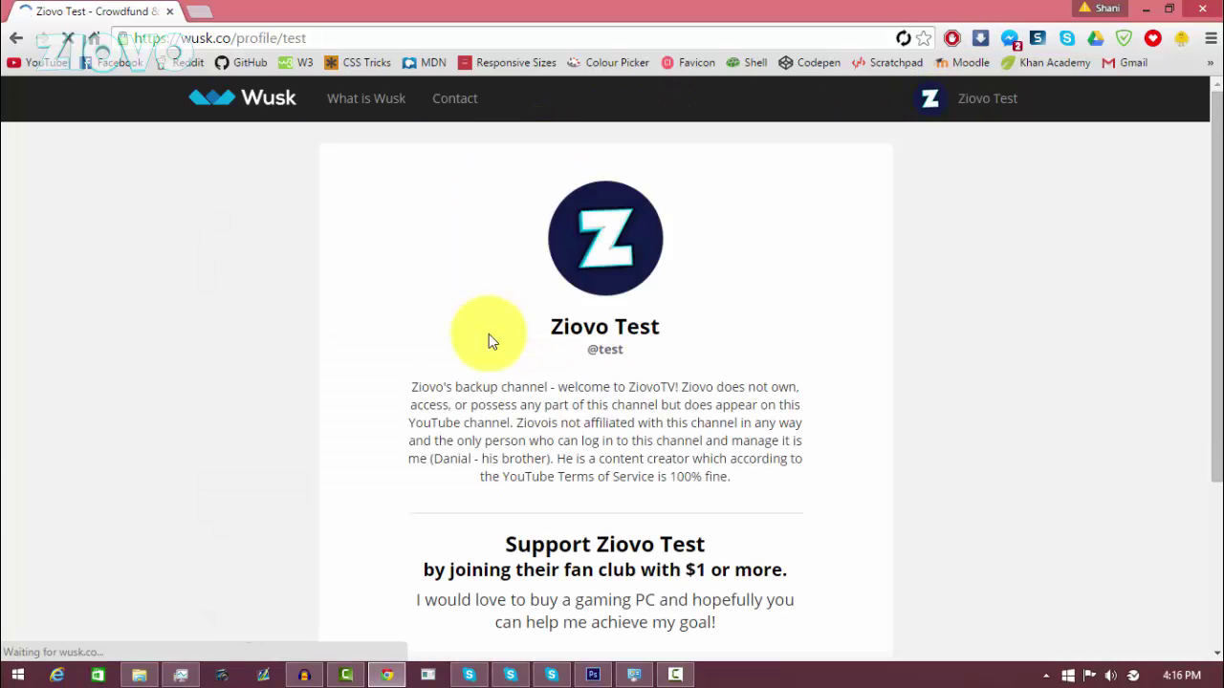
scroll(494, 342, down, 1)
scroll(493, 346, down, 1)
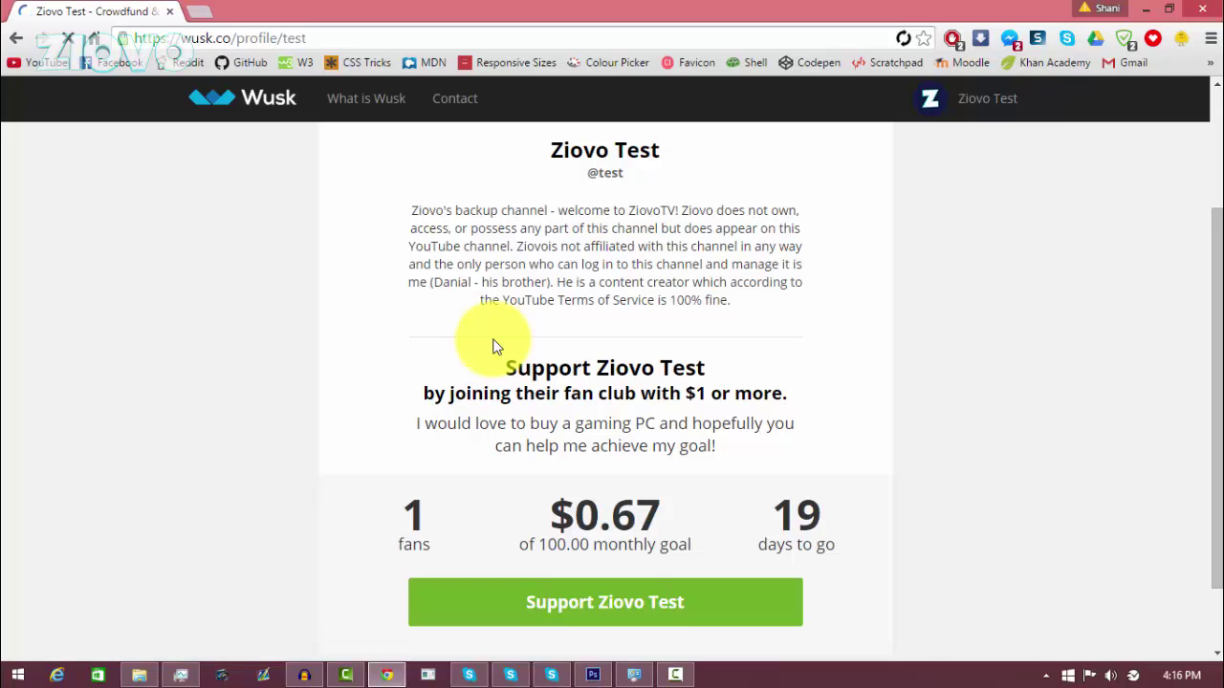
scroll(493, 346, down, 2)
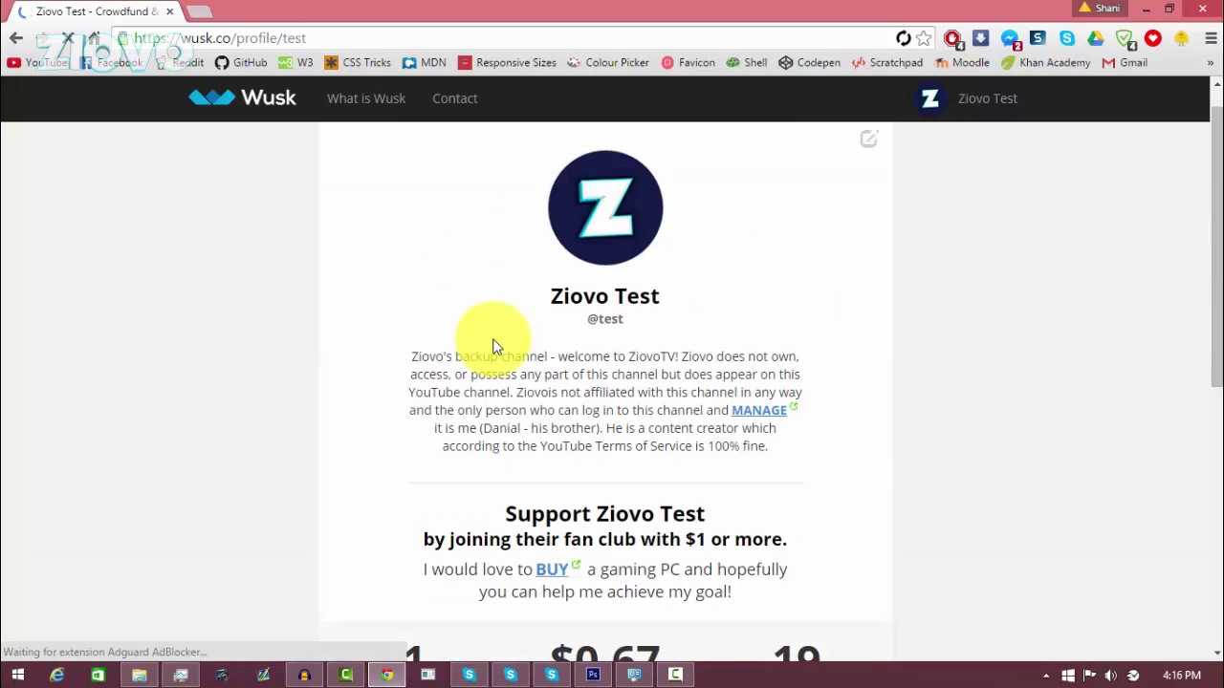